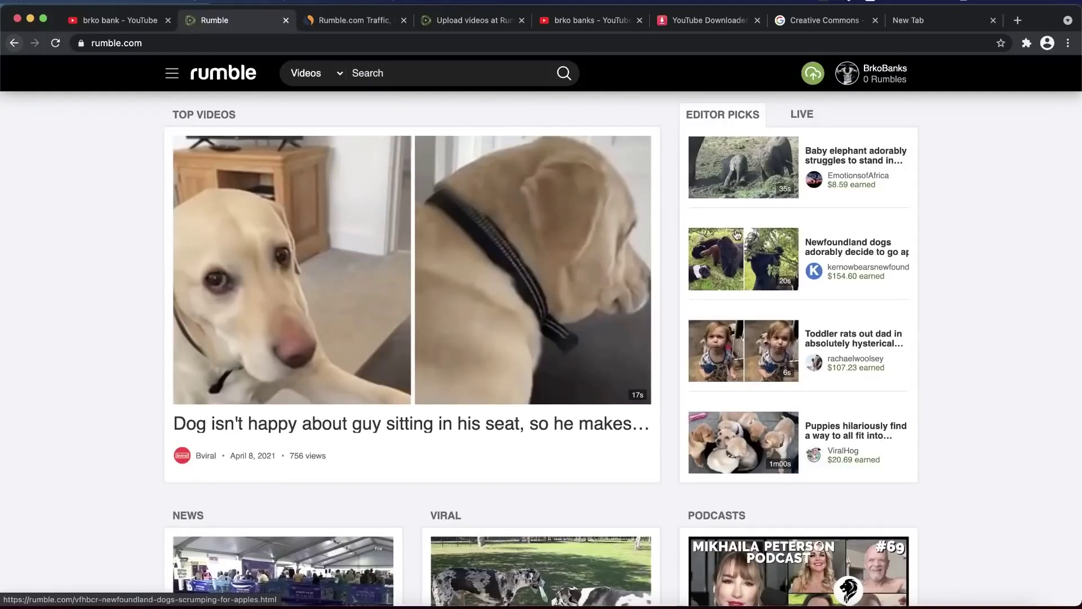
Look over the top, news, viral and podcast videos featured on the Rumble homepage
scroll(737, 234, down, 5)
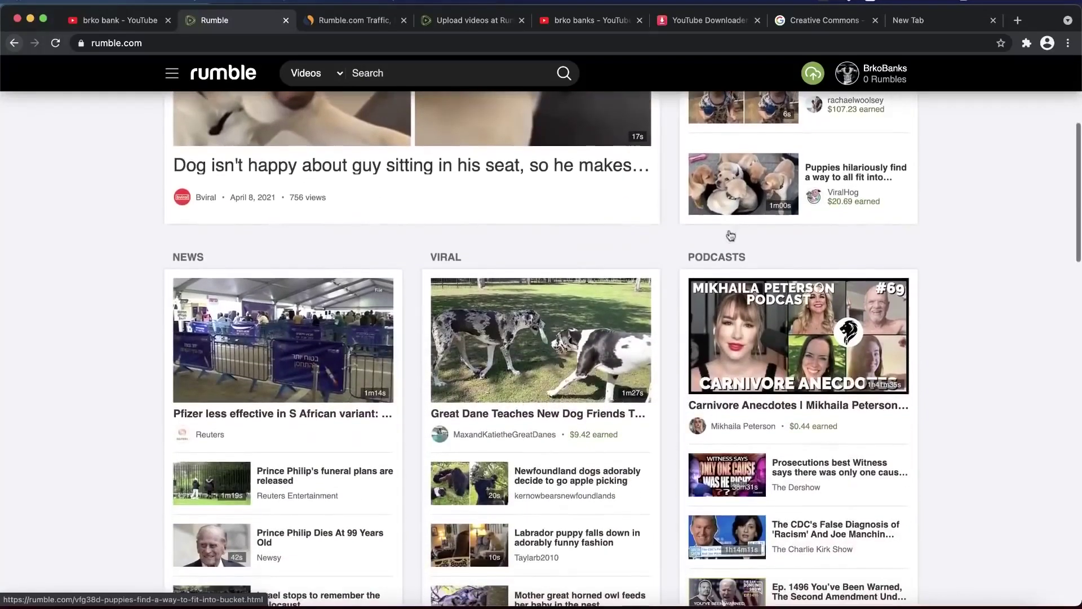
scroll(498, 377, down, 4)
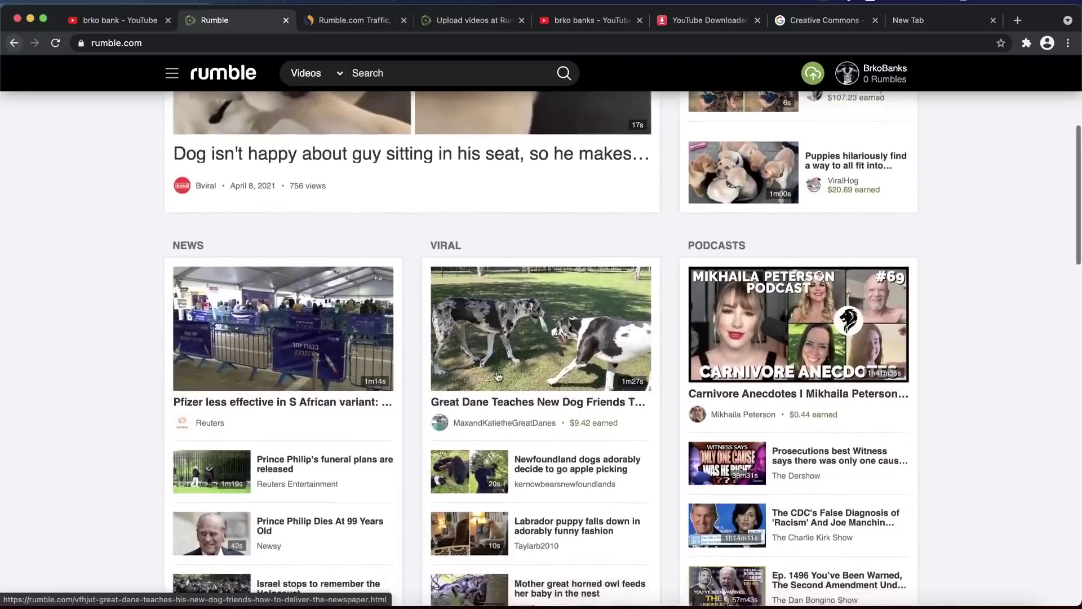
scroll(498, 377, up, 8)
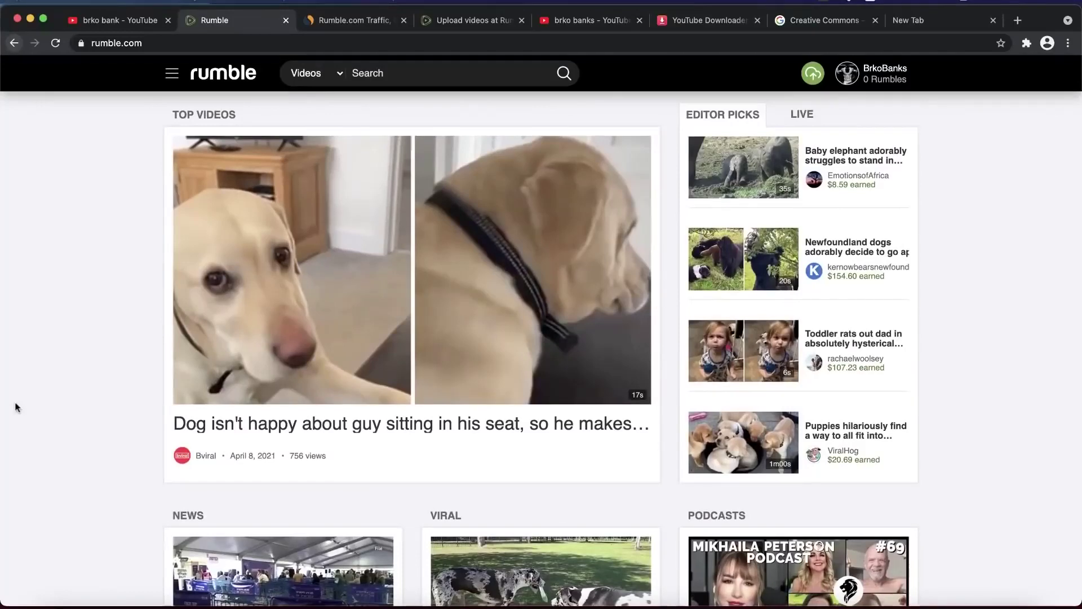
Search YouTube for "funny dogs" and dismiss the vidIQ upgrade banner
click(560, 21)
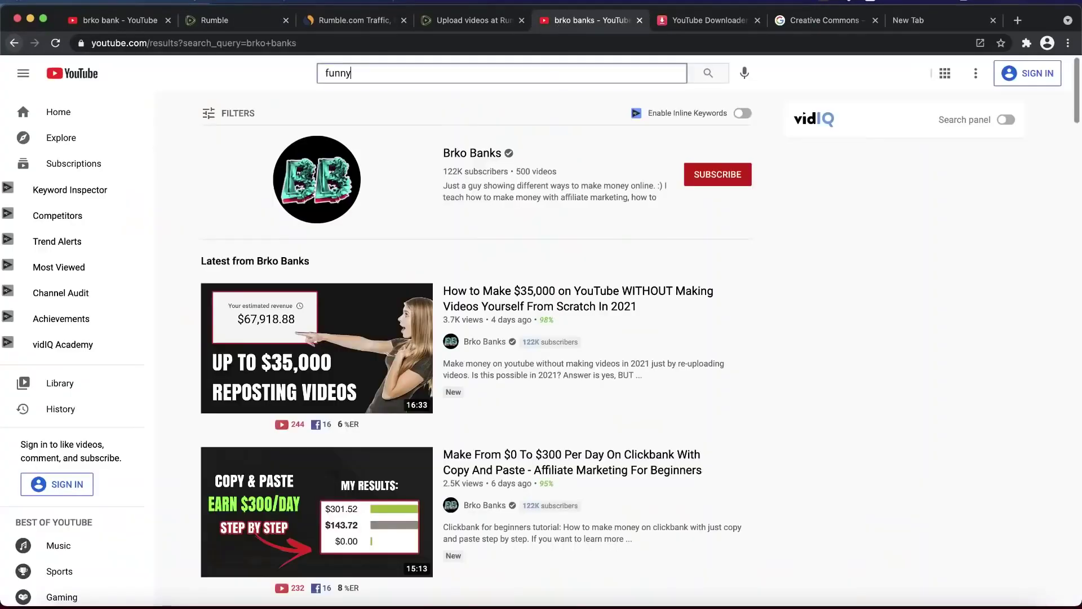
text(ogs)
key(Return)
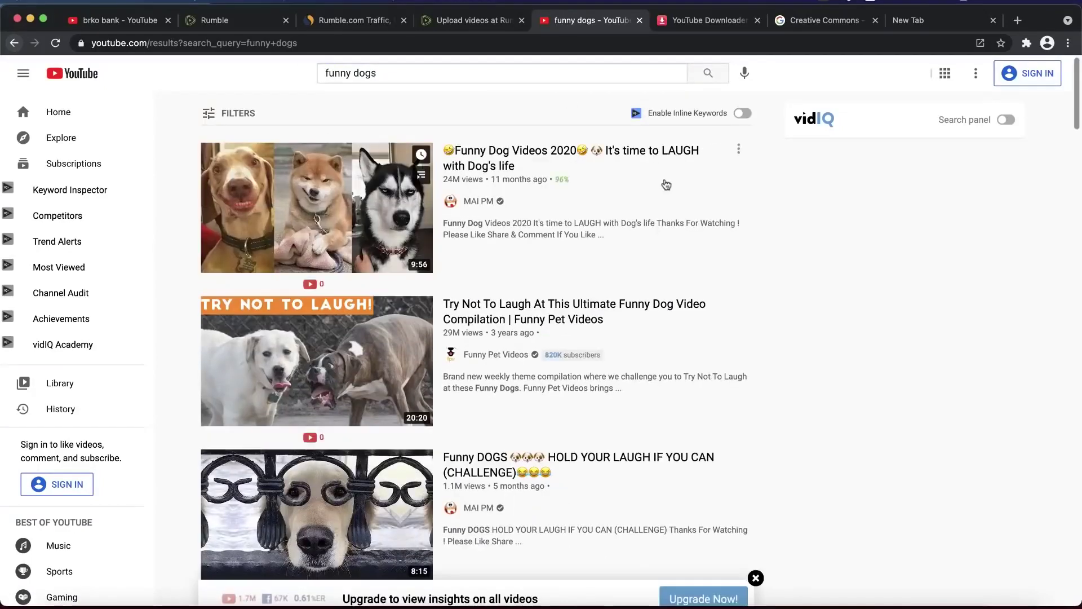
click(756, 578)
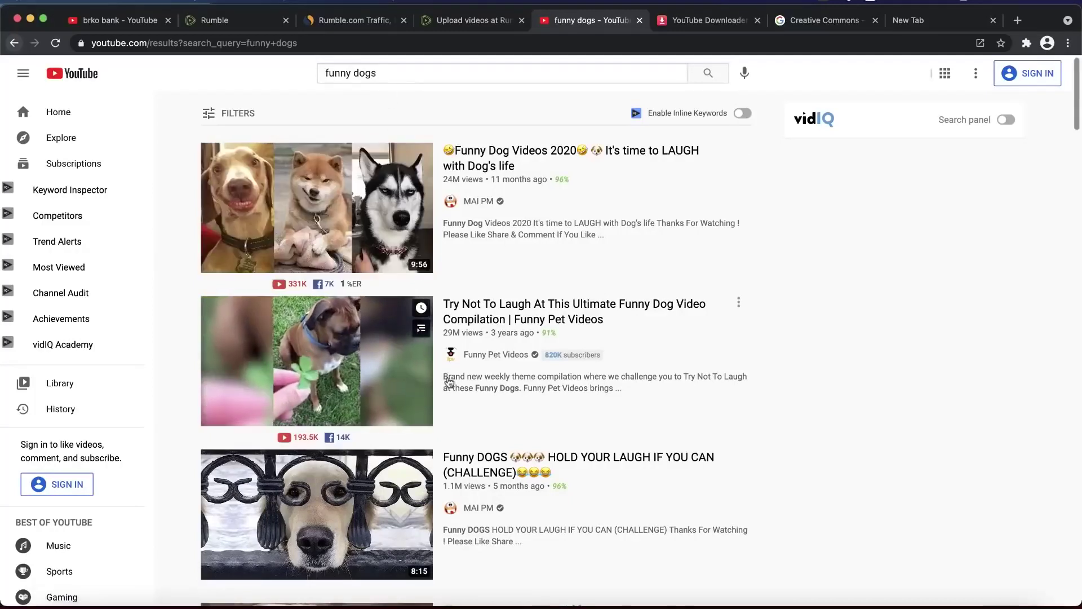
Look through the funny dogs search results, checking the videos' titles and view counts
scroll(448, 381, down, 1)
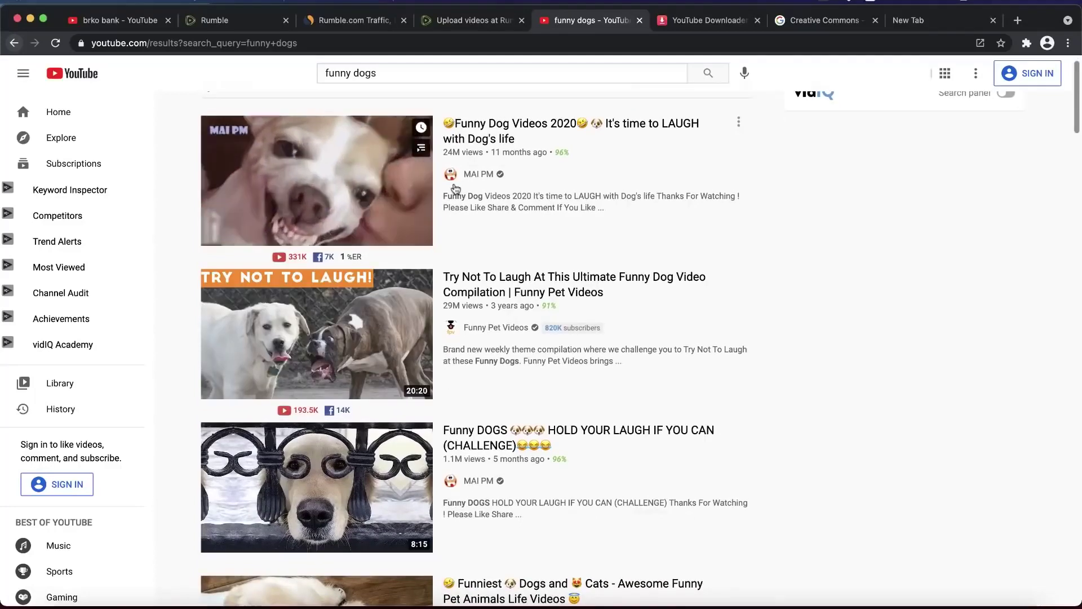
scroll(349, 209, up, 1)
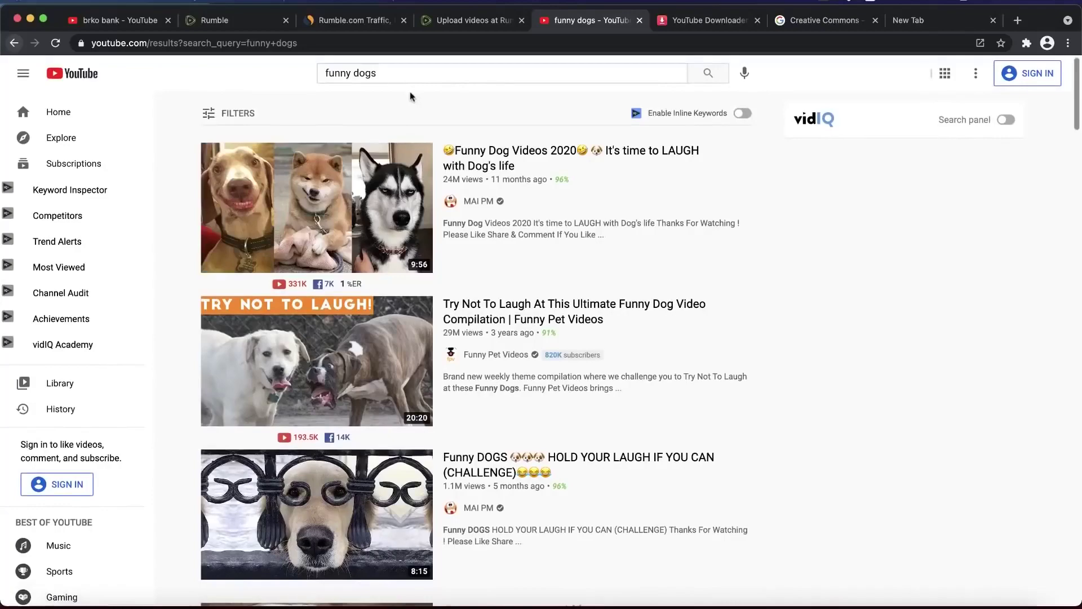
scroll(410, 96, down, 6)
scroll(410, 96, up, 6)
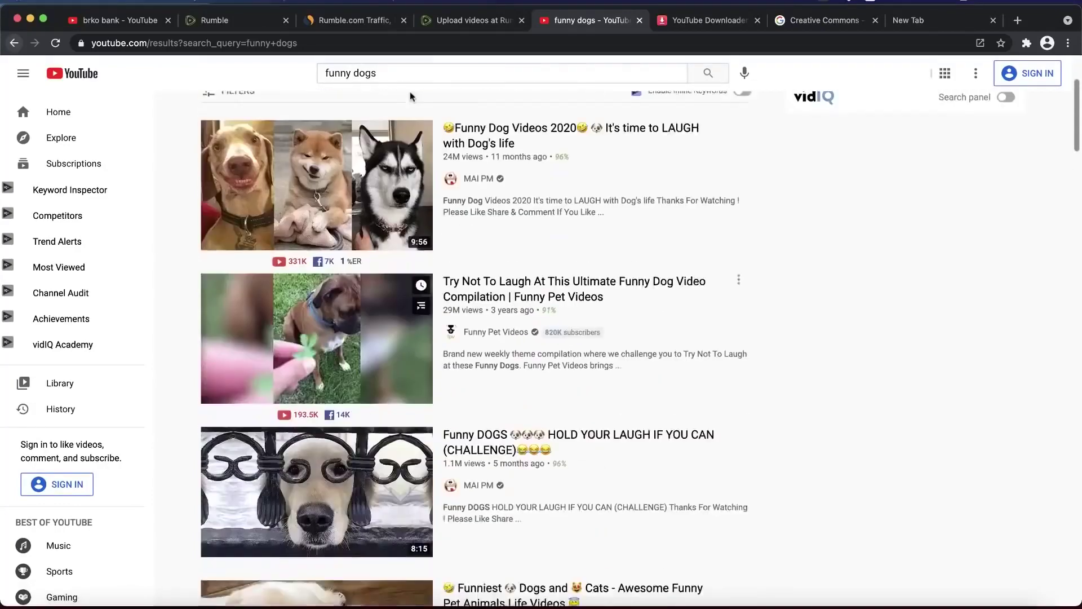
scroll(410, 91, up, 1)
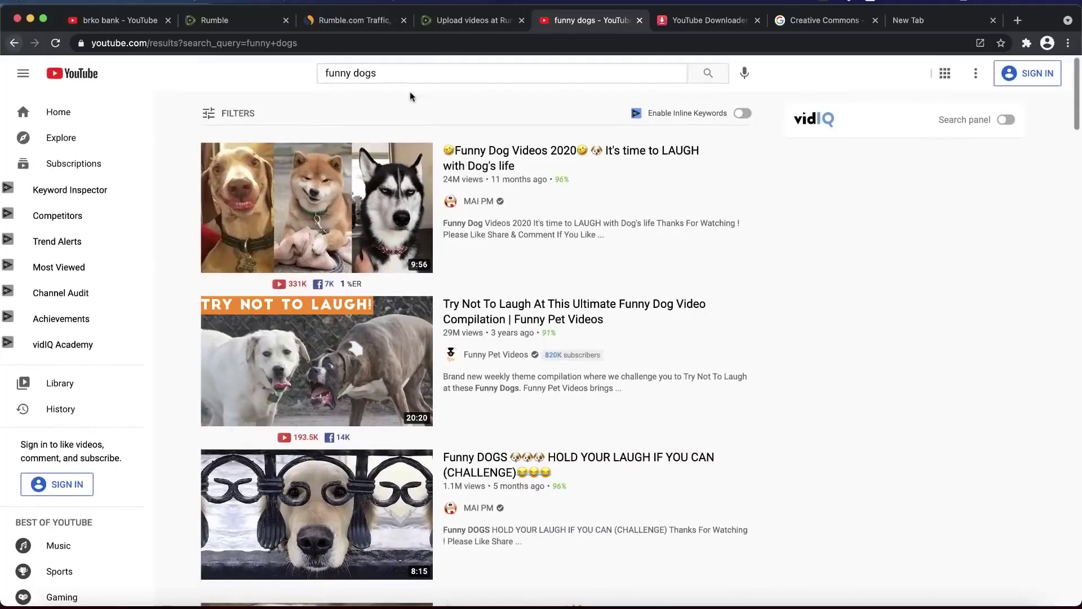
scroll(410, 91, down, 1)
scroll(410, 91, up, 1)
Filter the funny dogs search results to show only Creative Commons videos
click(248, 115)
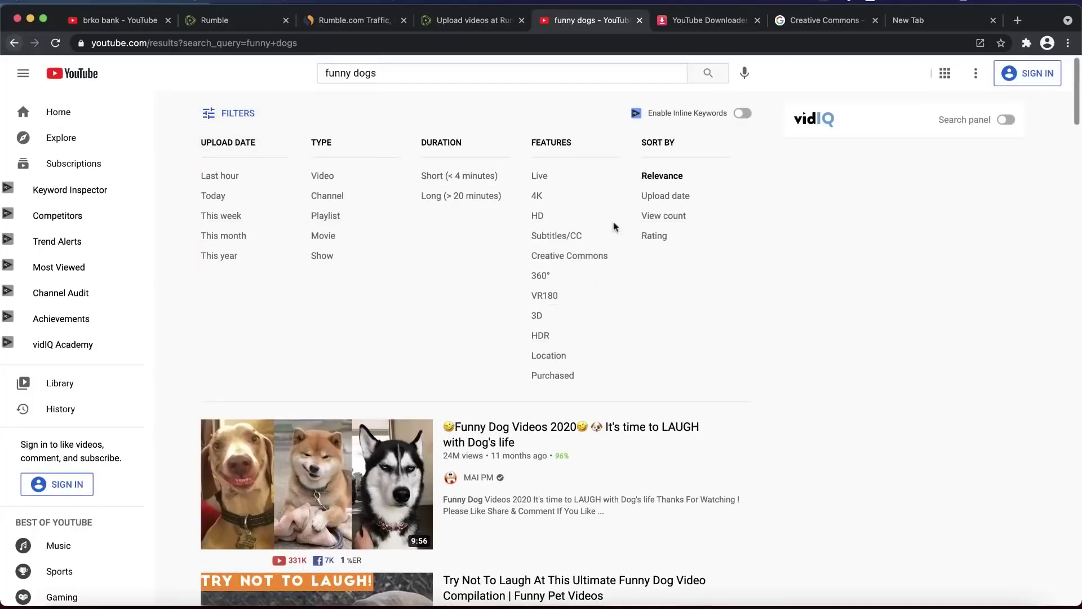
scroll(574, 255, up, 5)
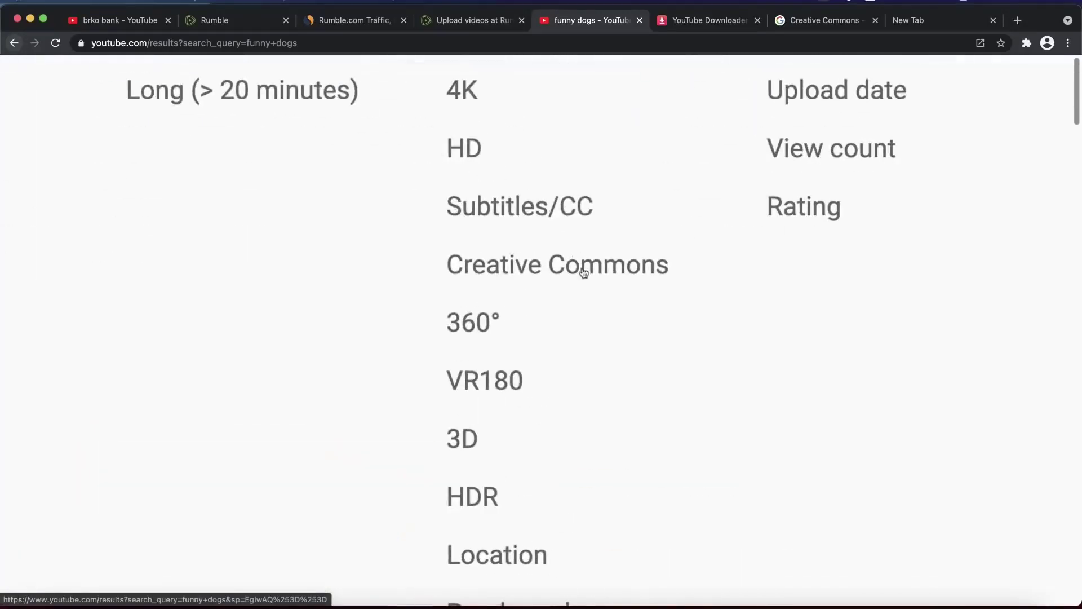
click(538, 272)
scroll(541, 273, down, 5)
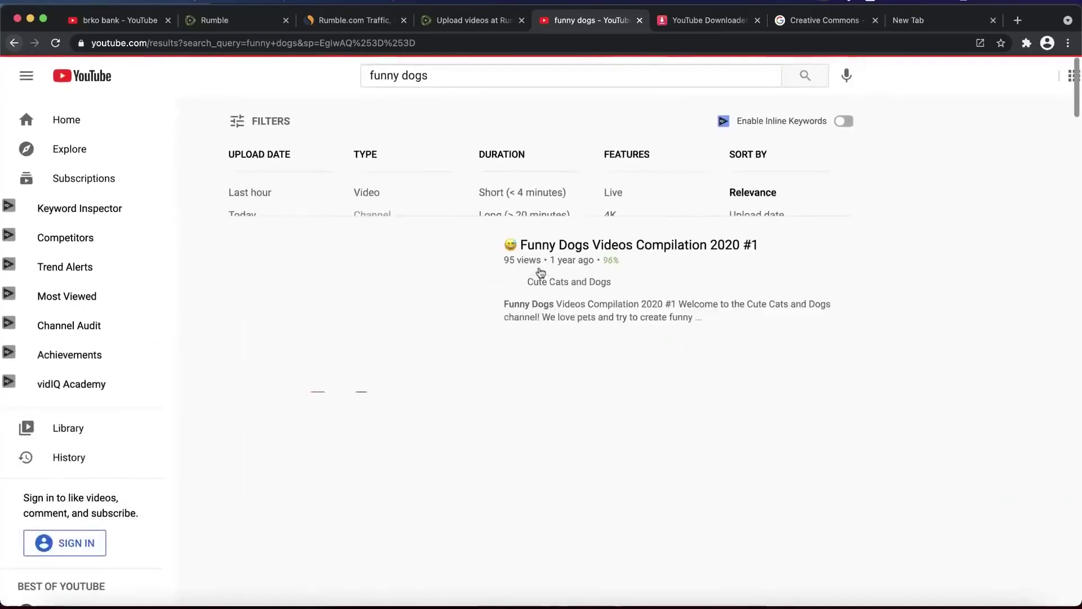
scroll(541, 273, down, 1)
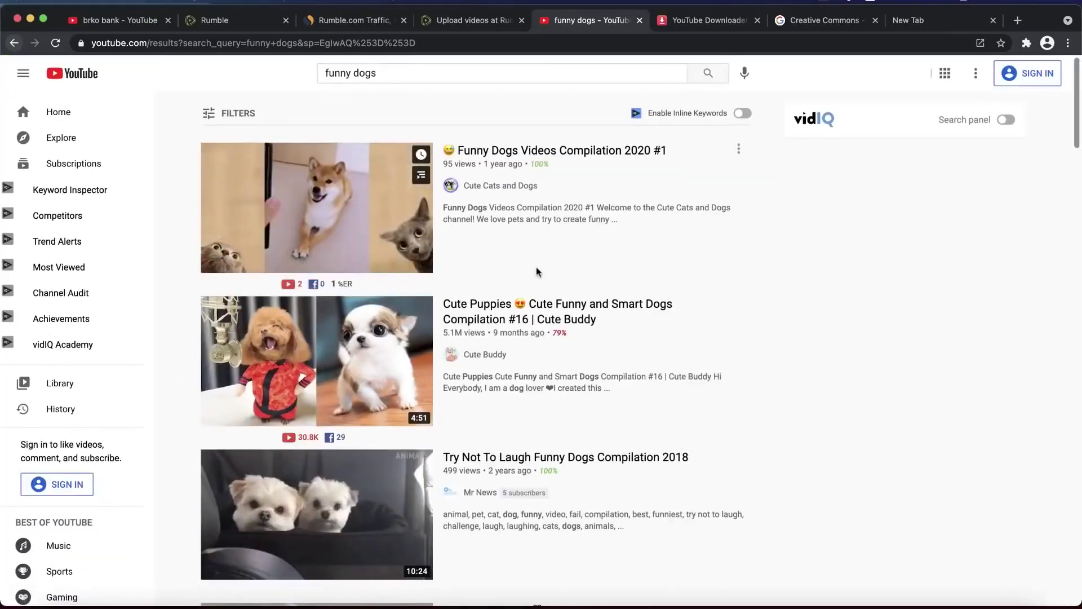
Read the YouTube Help page on Creative Commons, focusing on how creators grant others permission to use their work
click(815, 22)
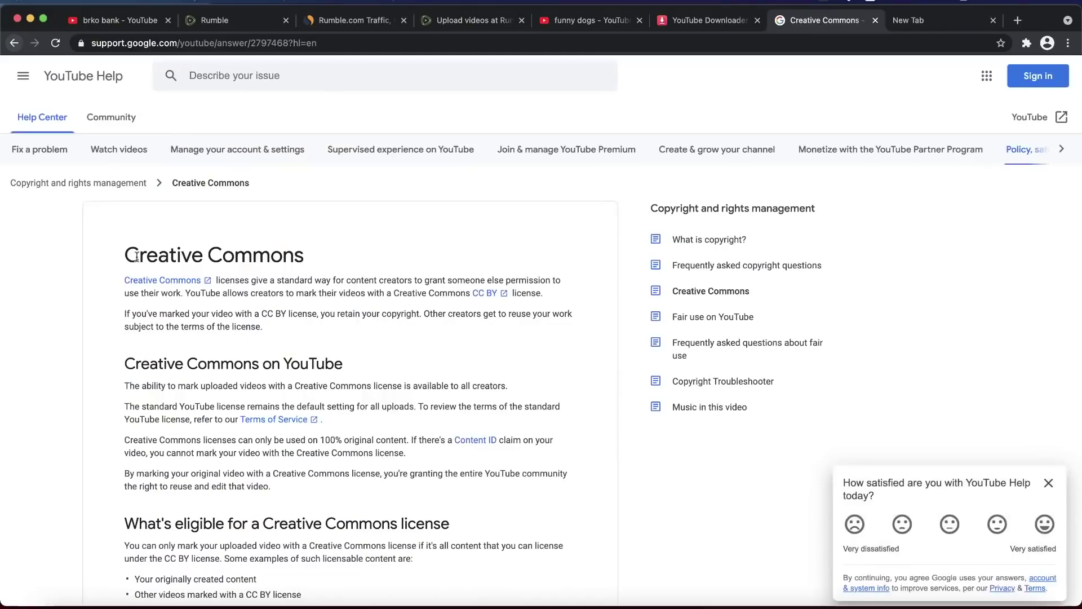
scroll(137, 256, up, 5)
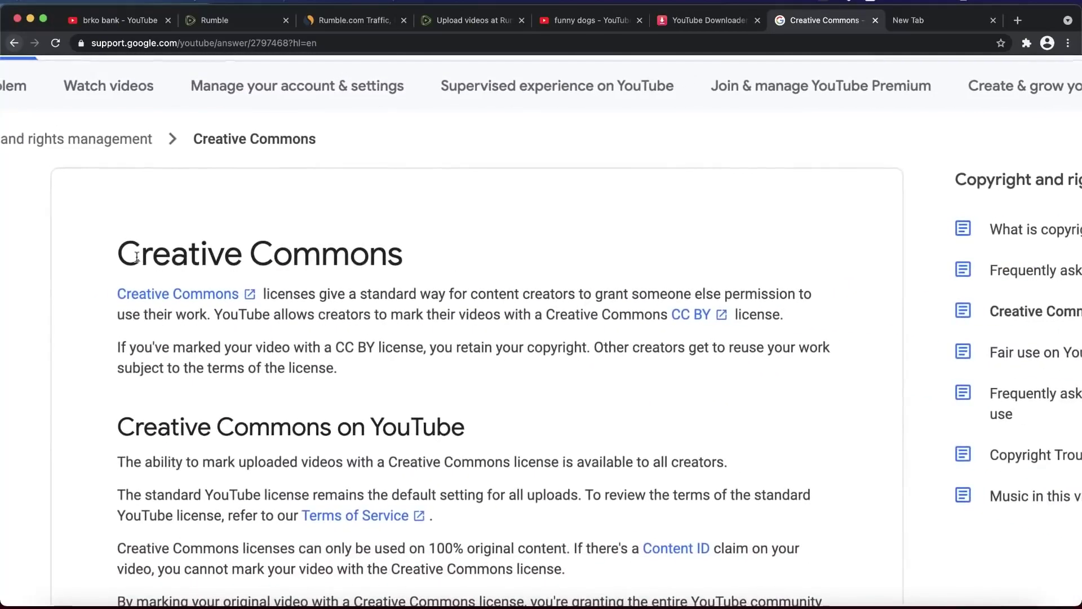
scroll(172, 277, right, 2)
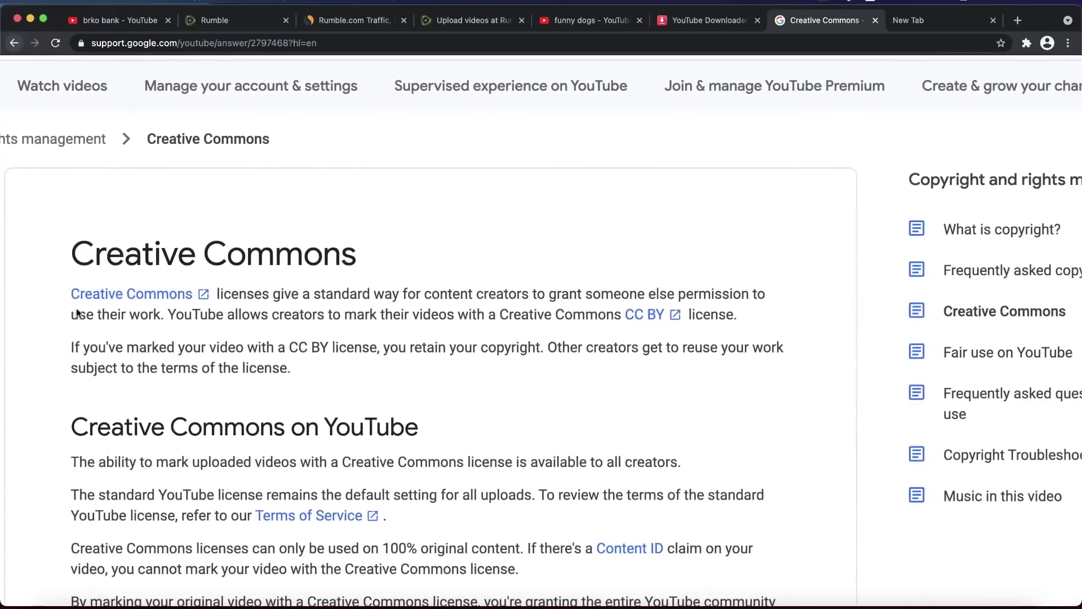
drag(220, 296, 166, 313)
click(369, 306)
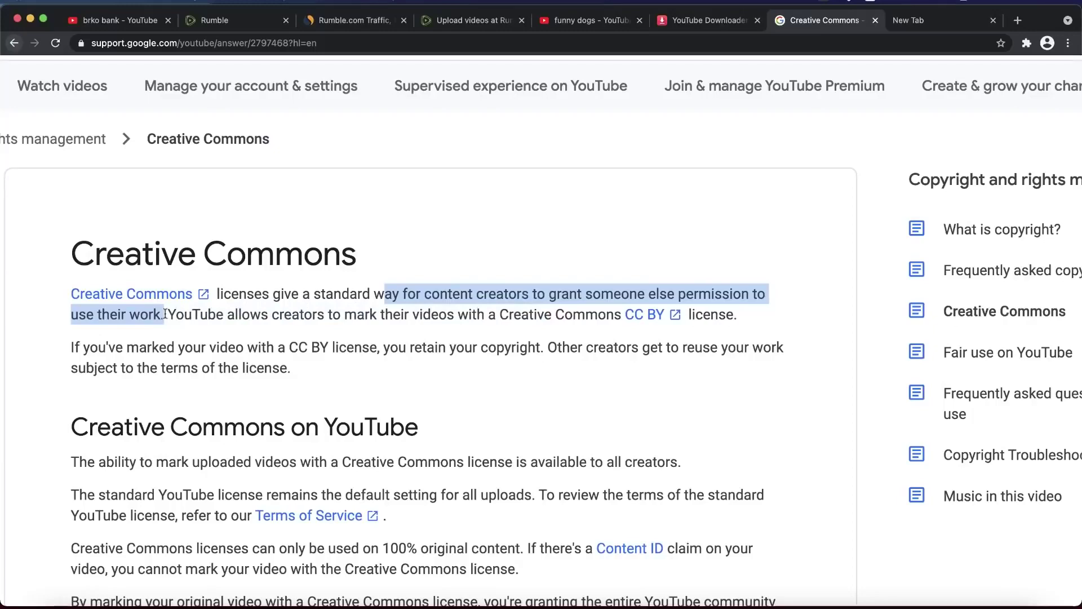
click(165, 314)
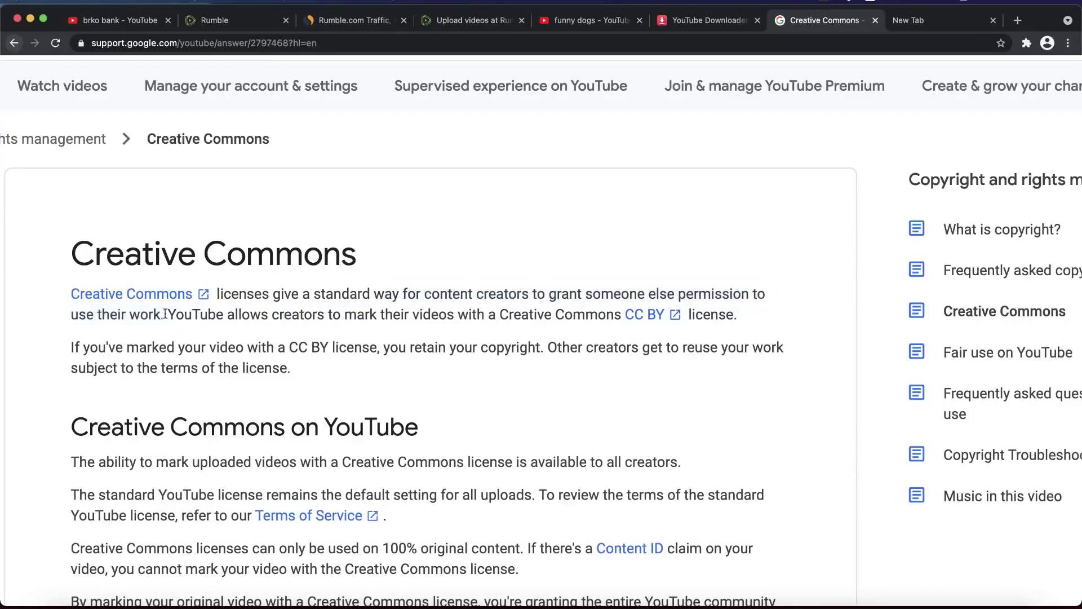
scroll(165, 314, down, 3)
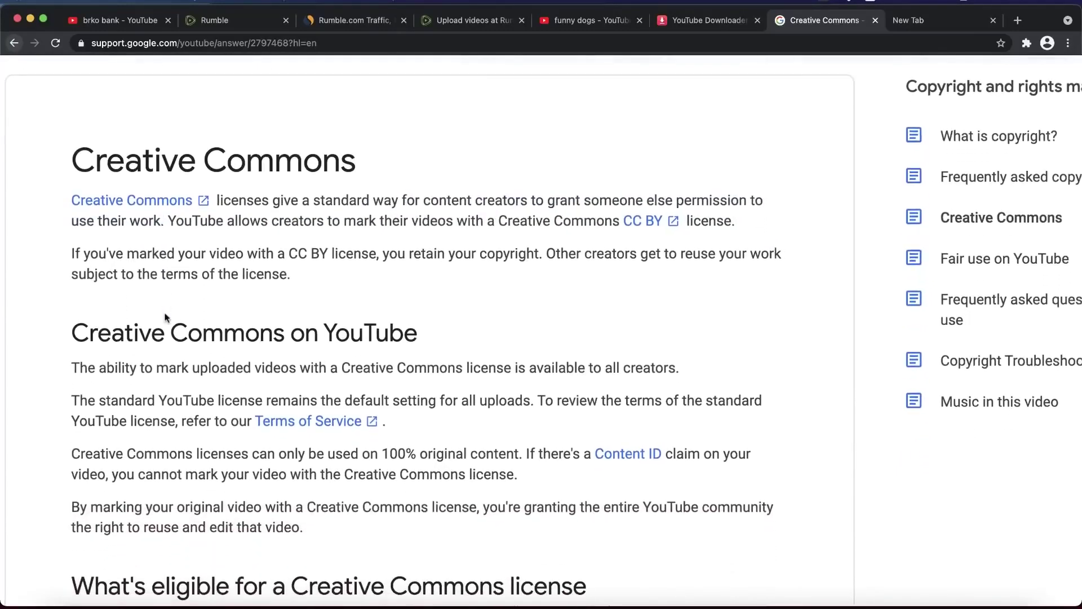
scroll(165, 314, down, 2)
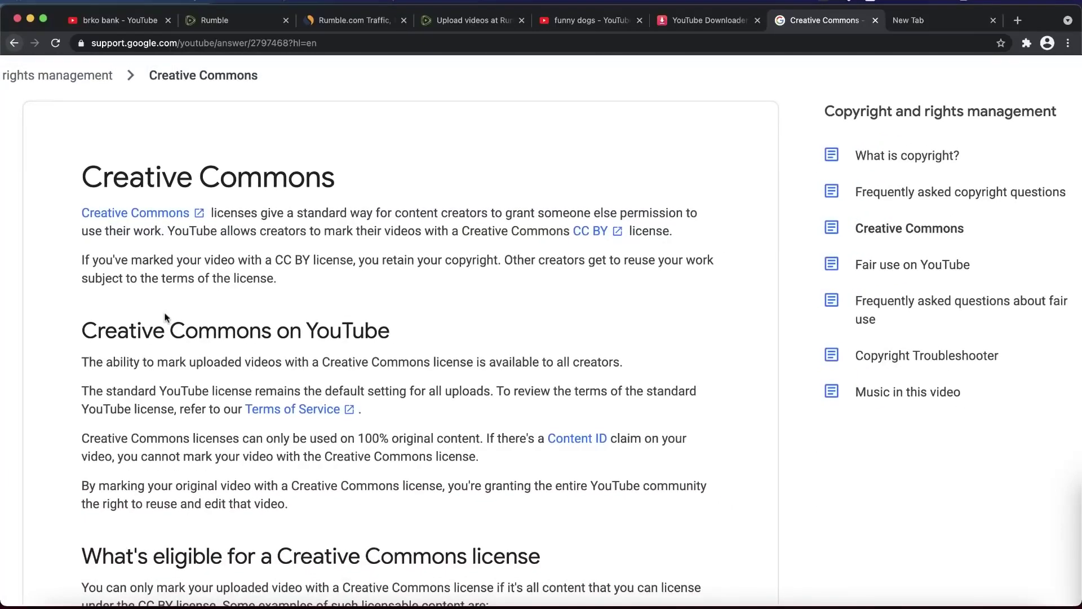
Open the "Cute Funny and Smart Dogs Compilation #16" video from the filtered YouTube results and pause it
click(564, 21)
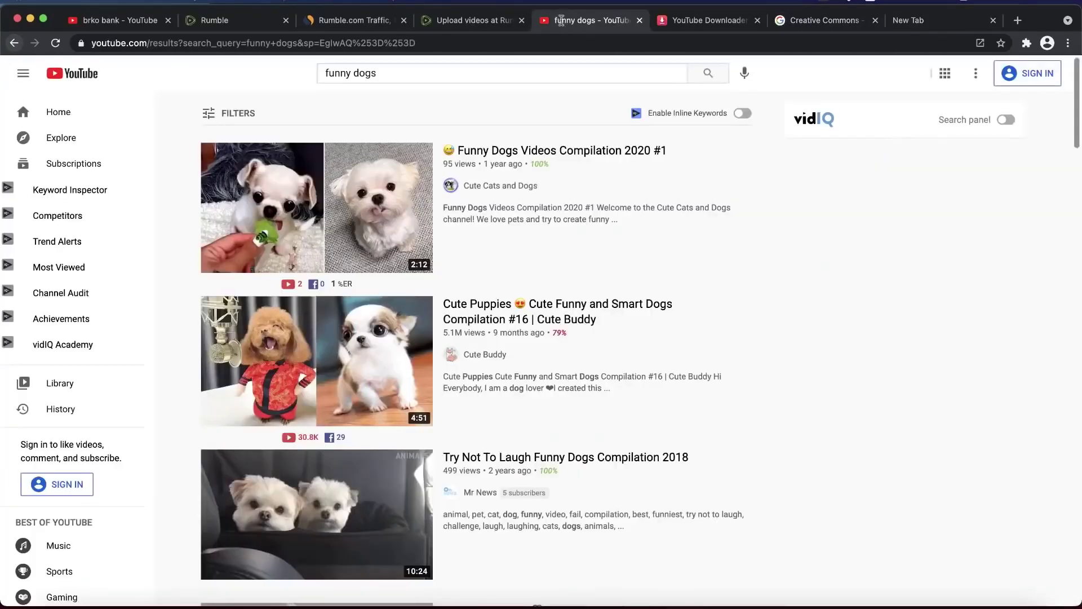
mouse_move(361, 356)
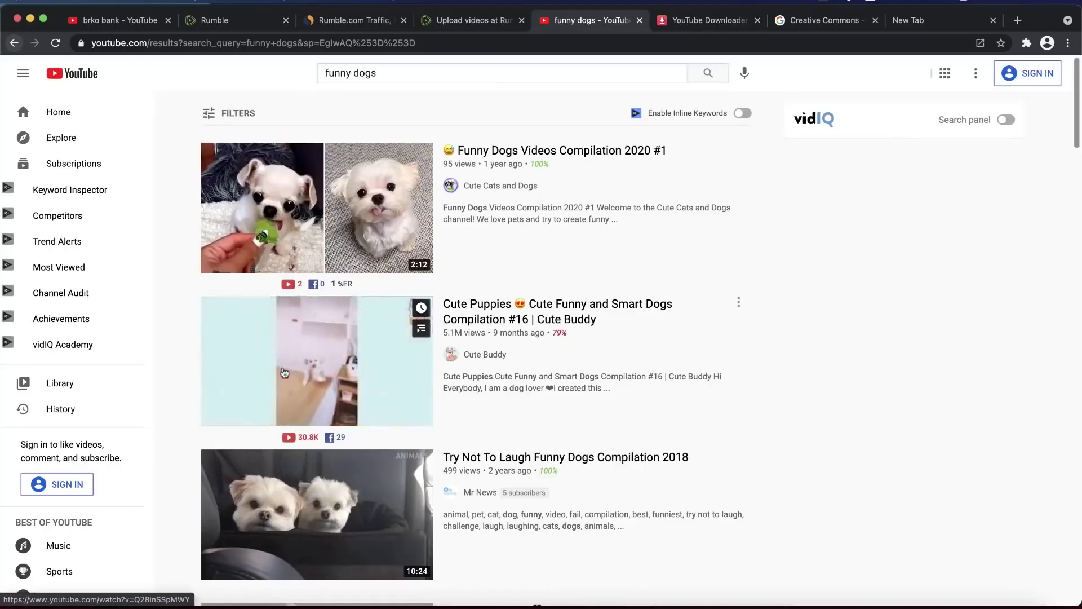
scroll(360, 355, up, 3)
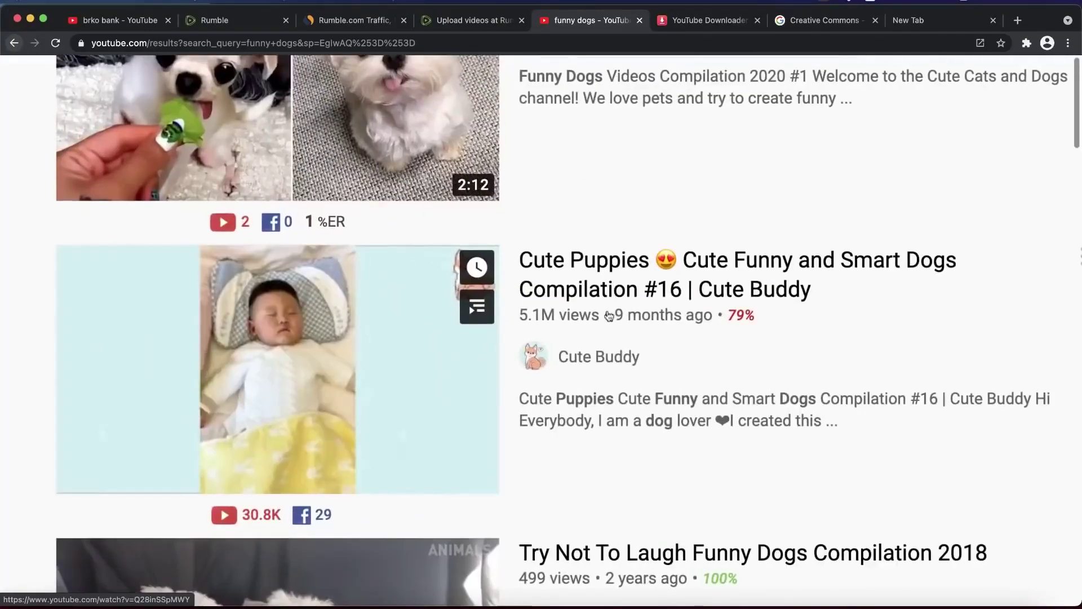
scroll(390, 353, down, 3)
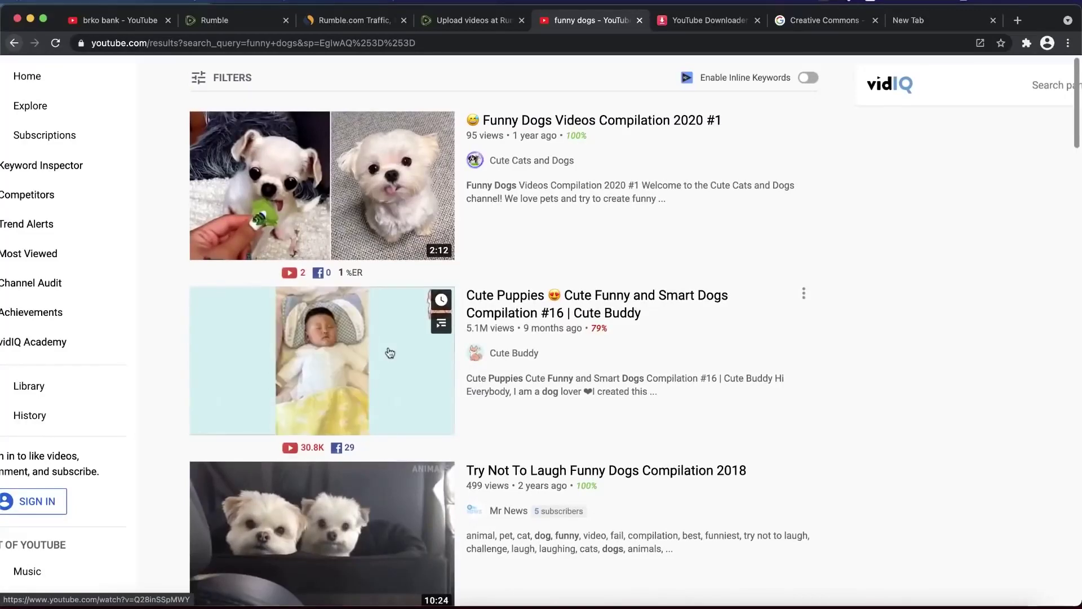
click(350, 353)
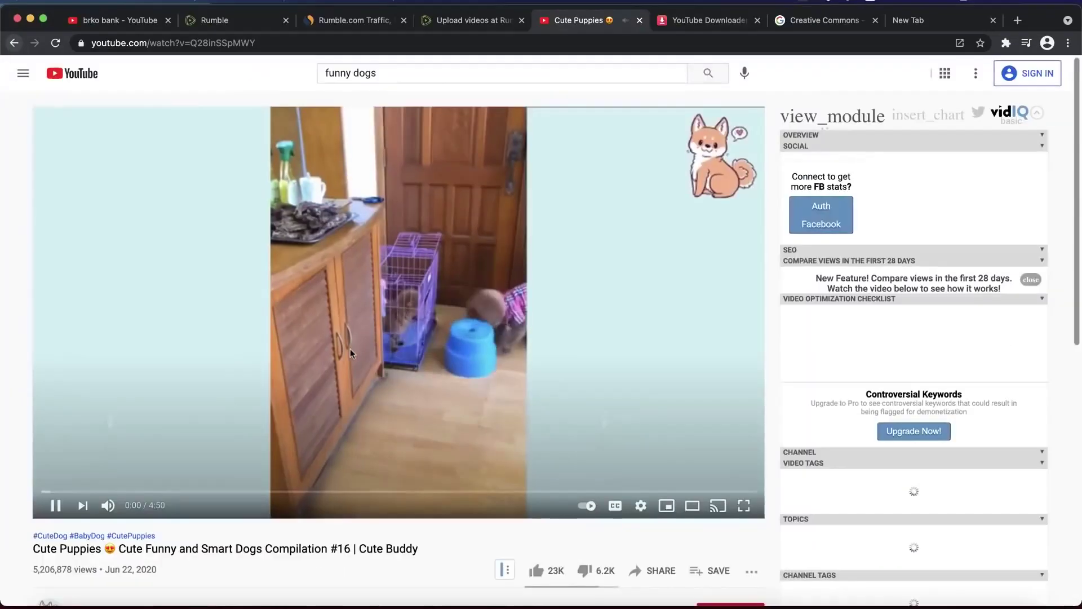
click(350, 353)
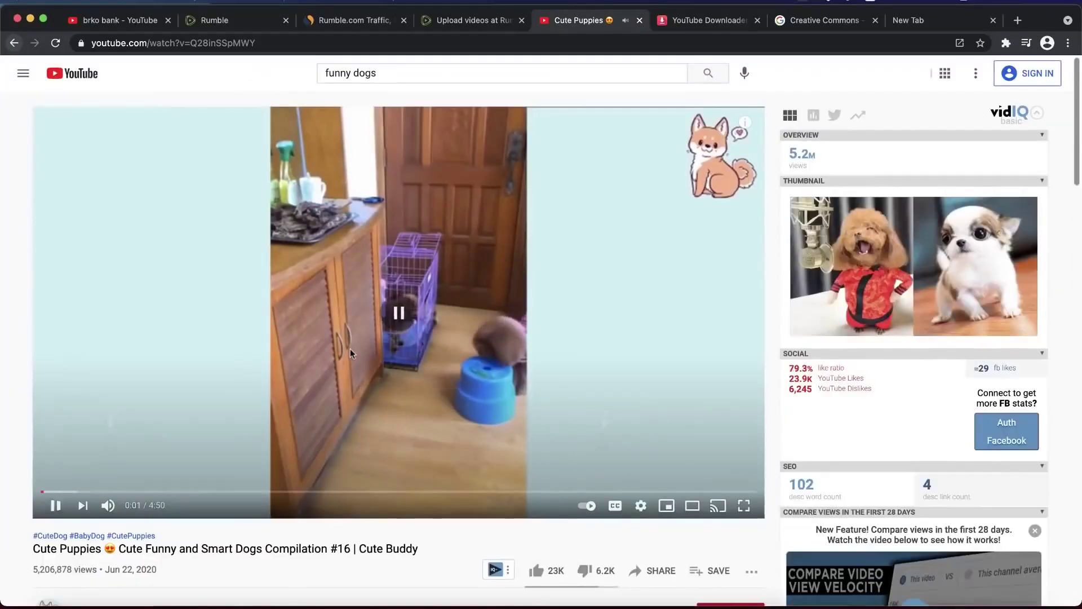
Expand the dog compilation video's description and examine its license entry
scroll(350, 353, down, 4)
scroll(350, 353, down, 1)
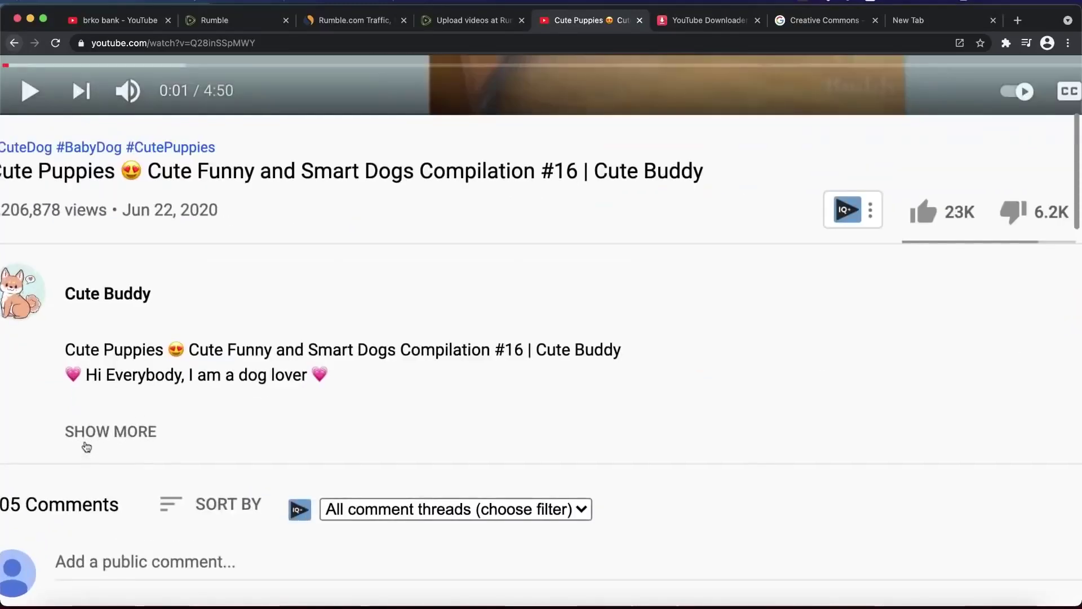
click(99, 440)
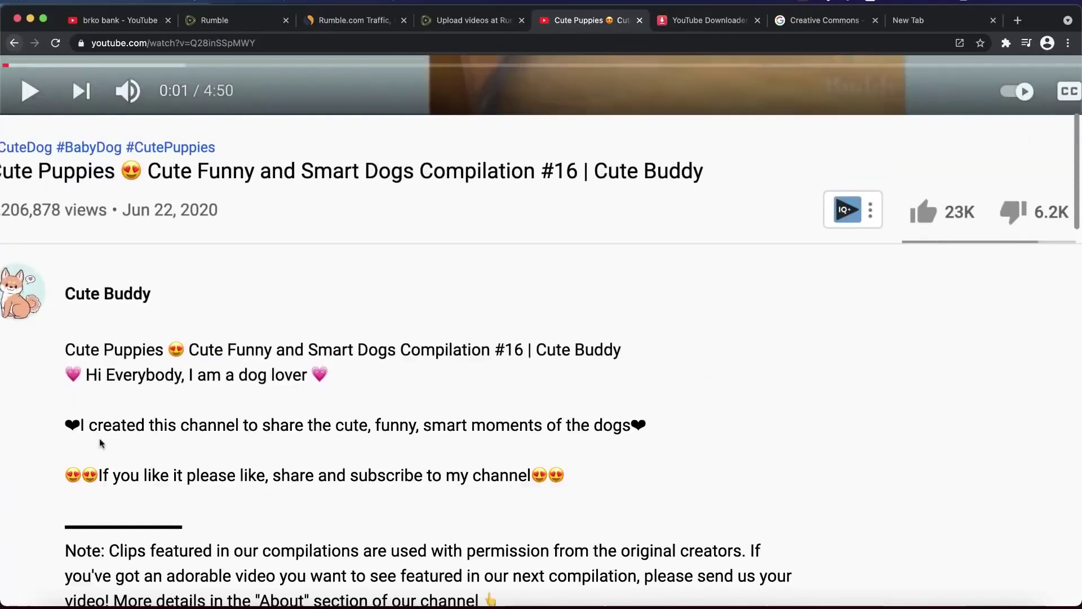
scroll(99, 442, down, 10)
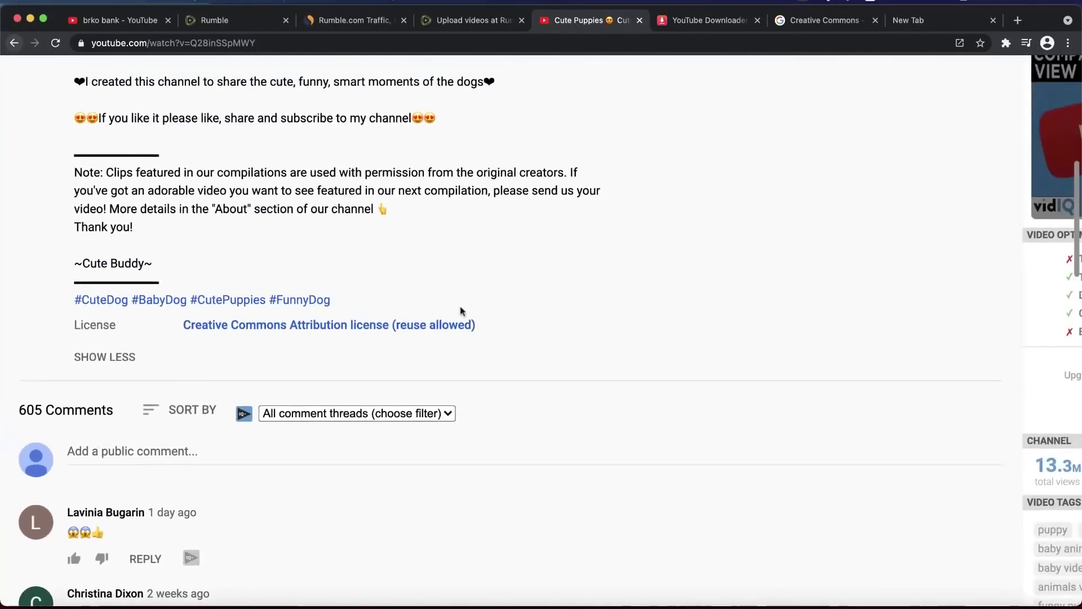
drag(479, 323, 183, 323)
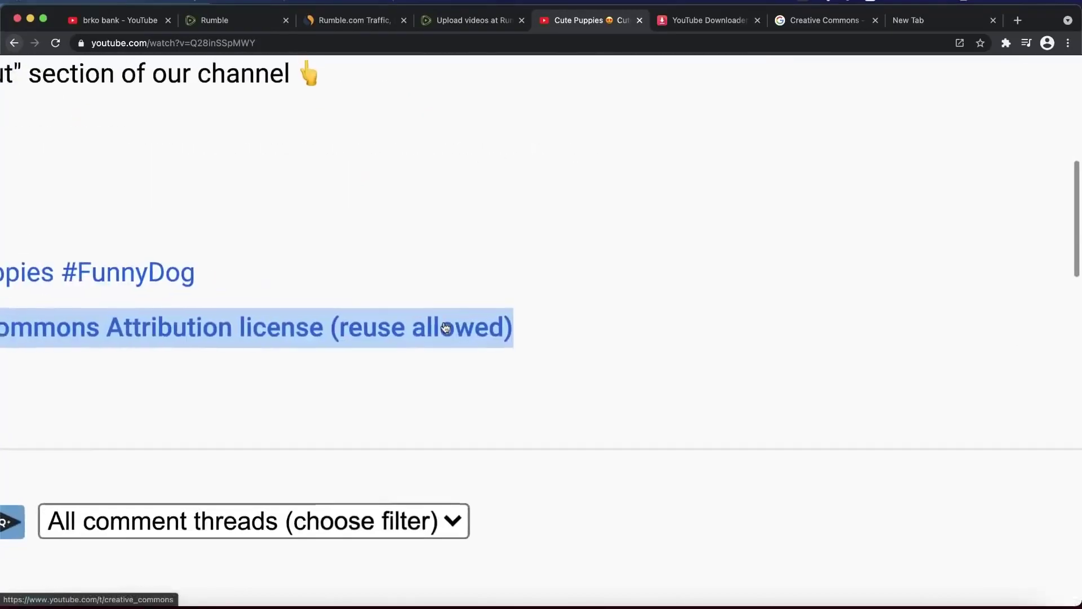
click(470, 271)
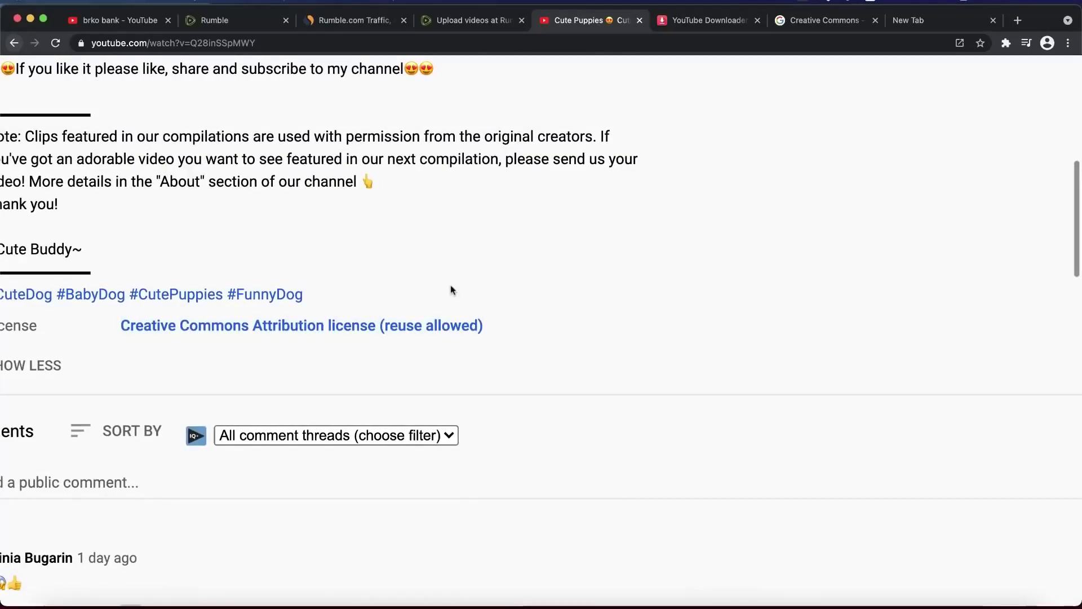
Leave the video's description and return to the Rumble homepage
scroll(451, 285, up, 5)
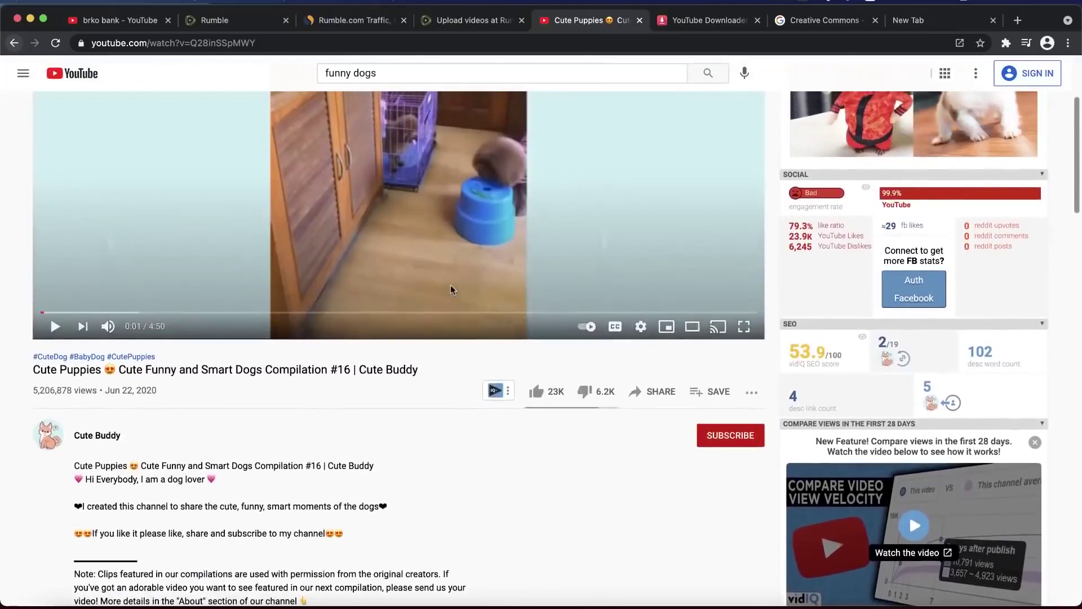
scroll(451, 287, up, 4)
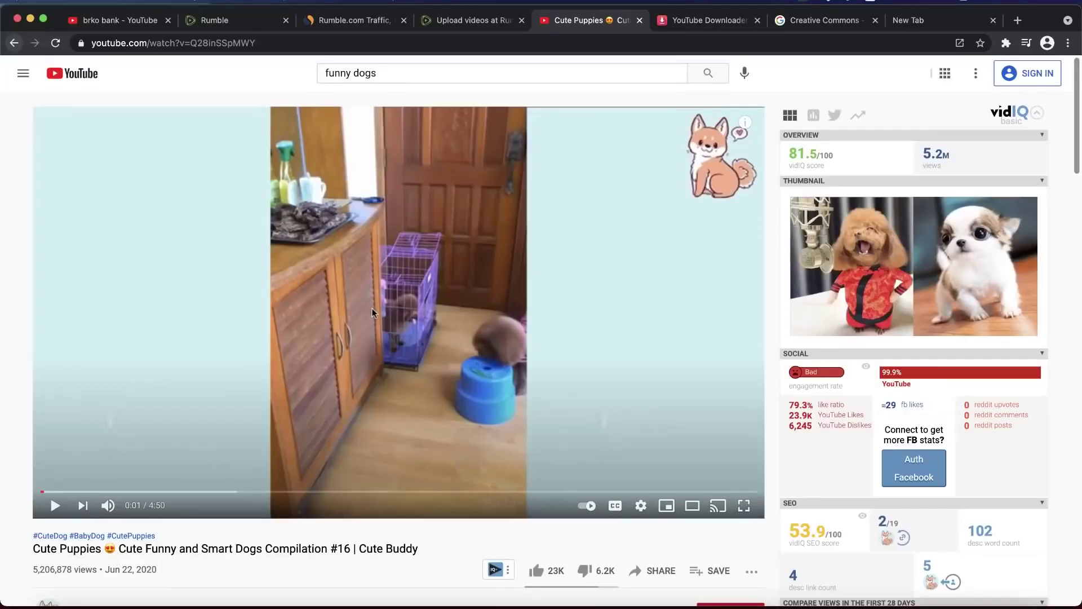
click(226, 20)
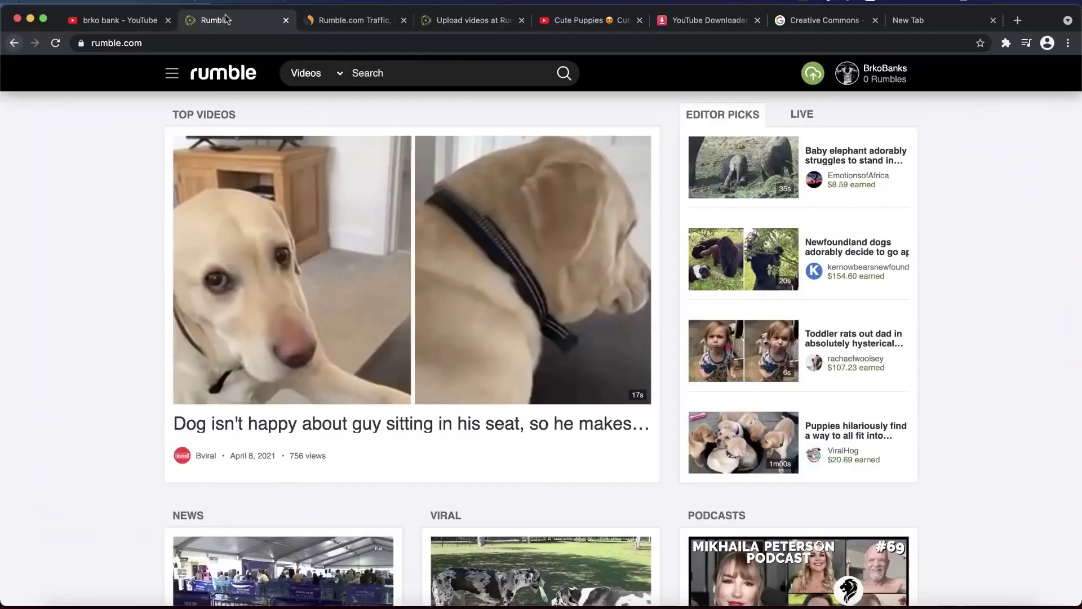
Copy the dog compilation video's YouTube link and load it into the y2mate.com downloader
click(598, 26)
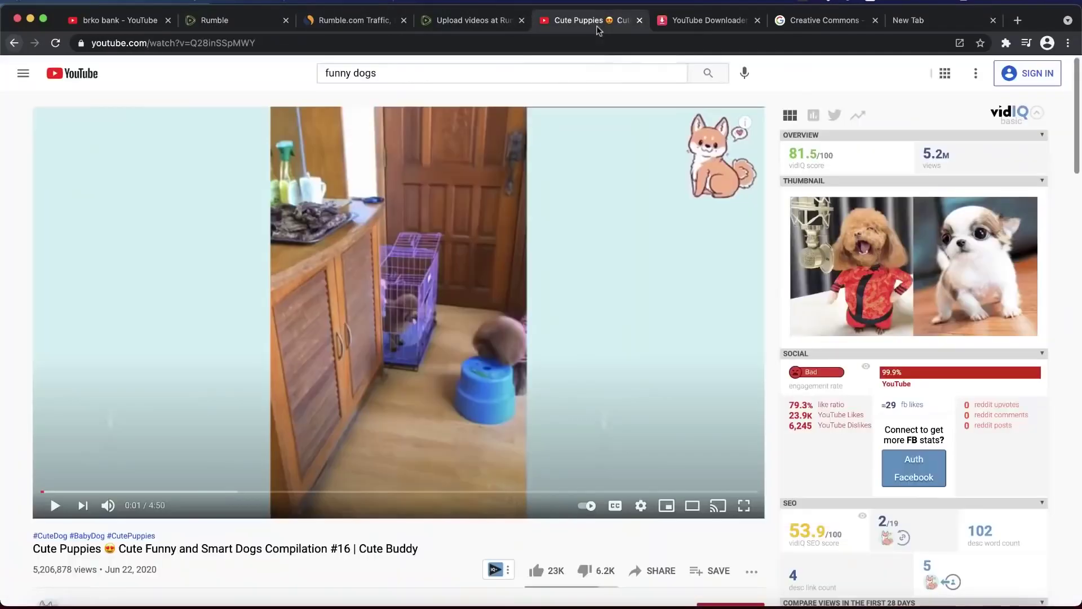
click(247, 41)
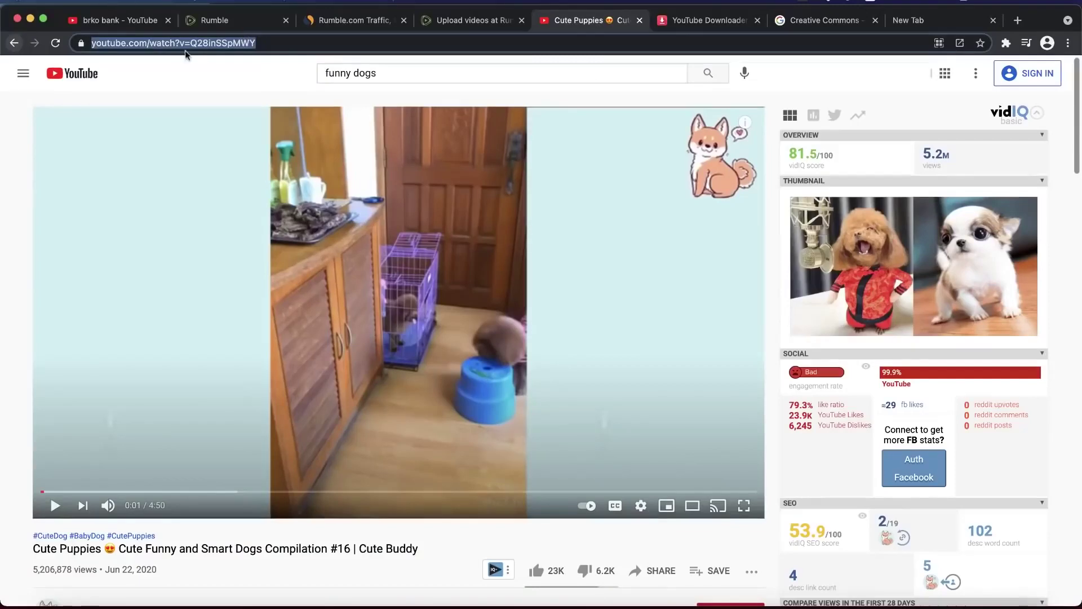
click(724, 22)
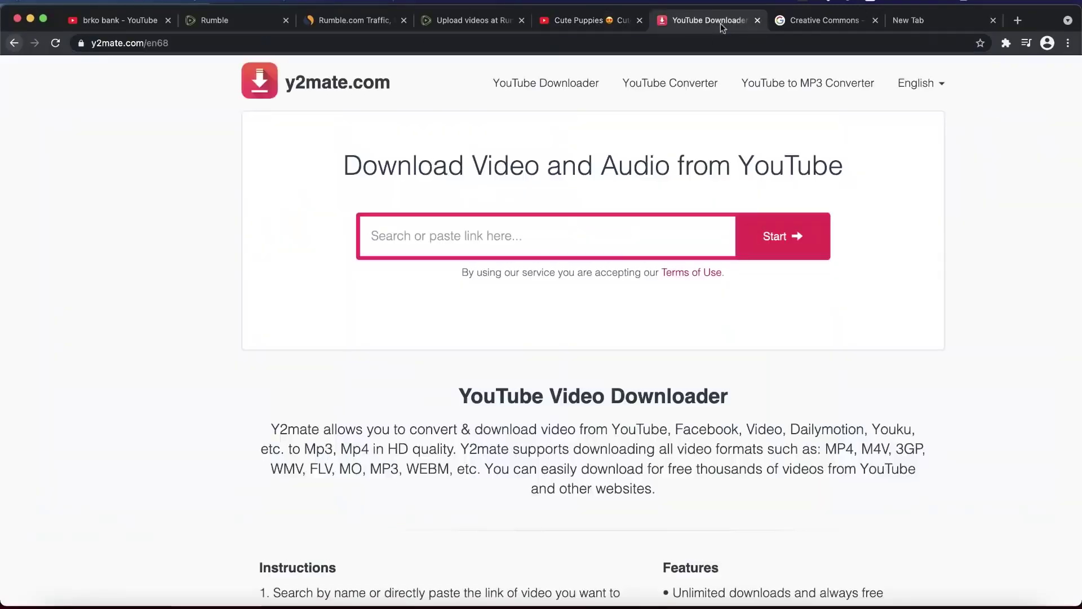
scroll(299, 98, up, 5)
scroll(299, 99, down, 5)
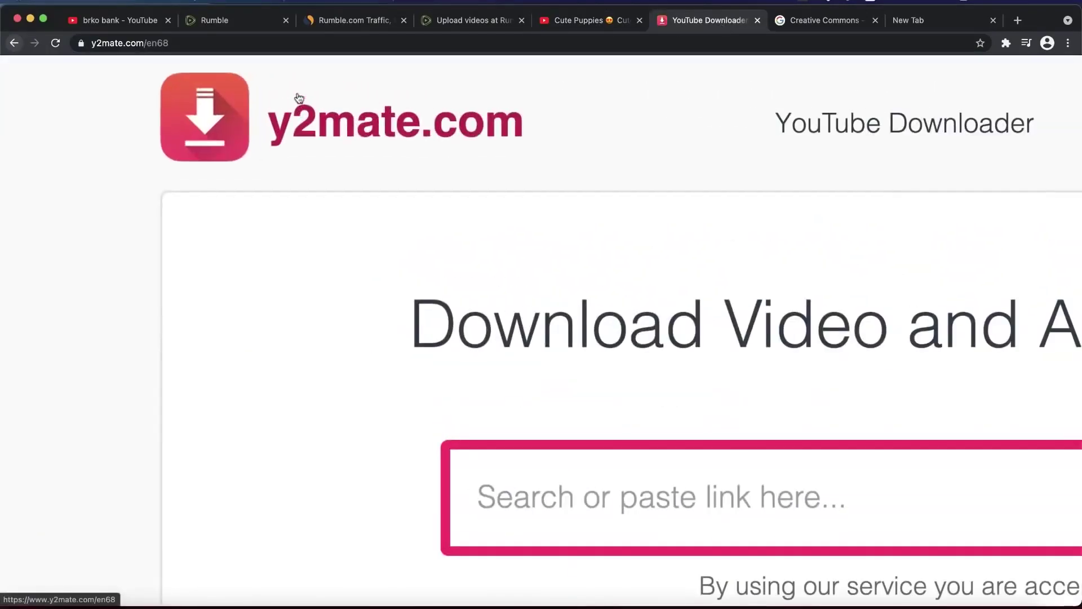
scroll(356, 138, down, 3)
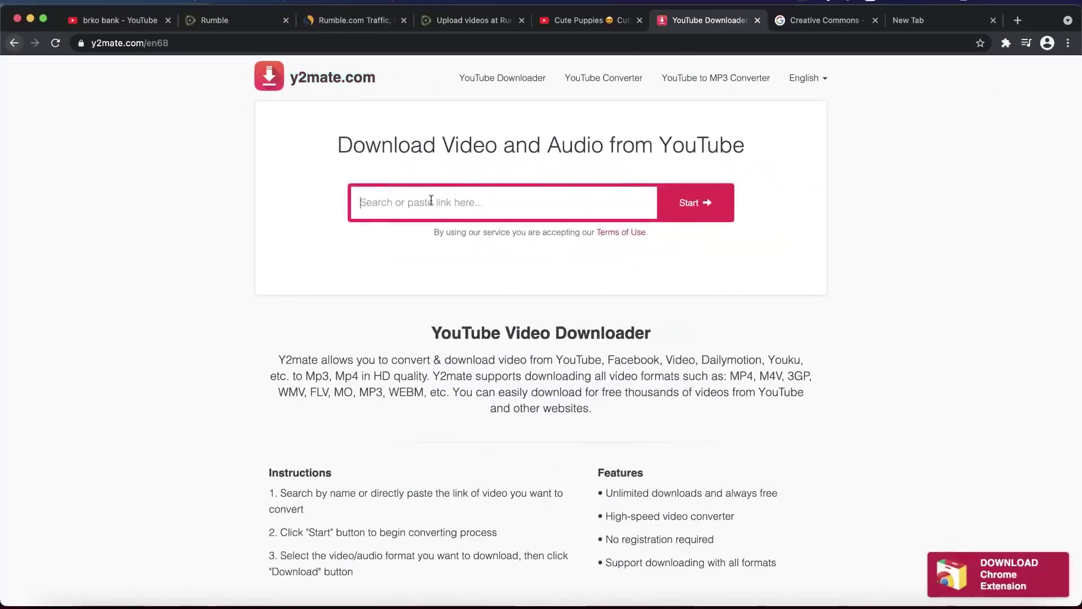
text(https://www.youtube.com/watch?v=Q28inSSpMWY)
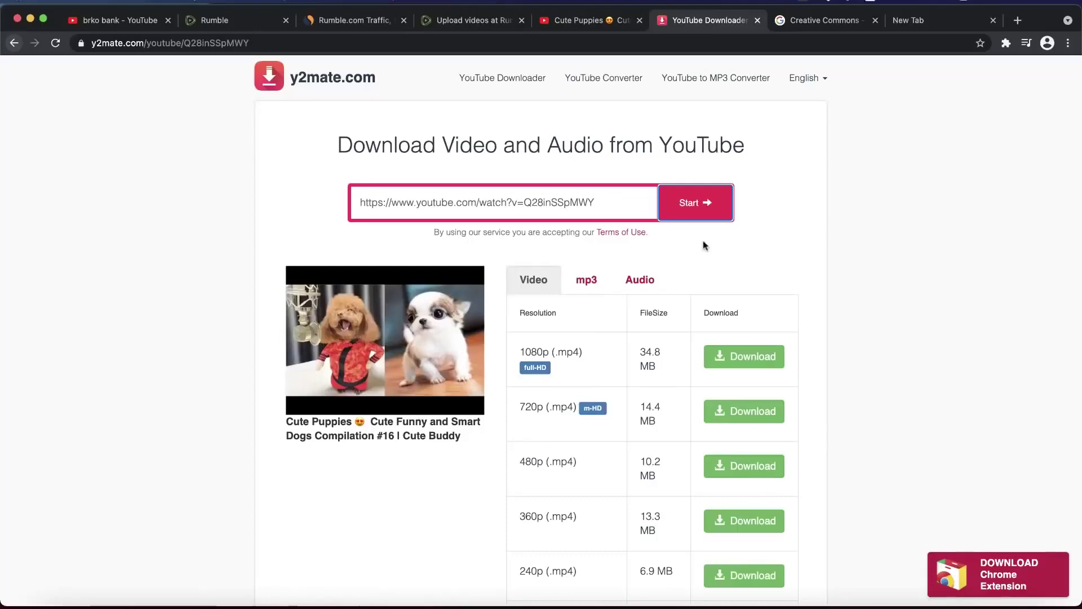
Download the dog compilation as a 1080p .mp4 file and dismiss the download dialog
click(747, 366)
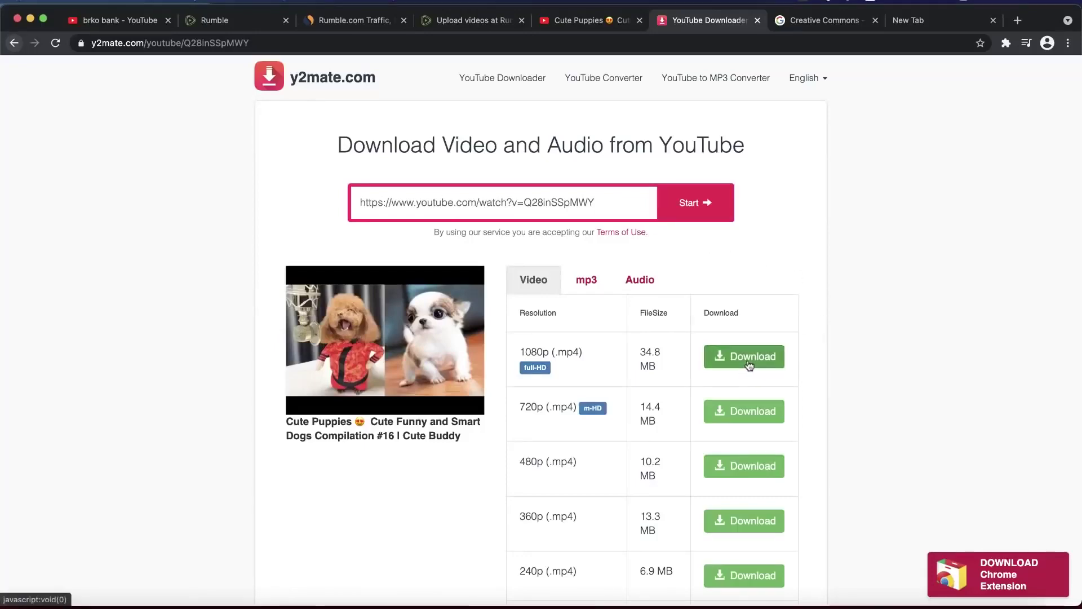
click(555, 161)
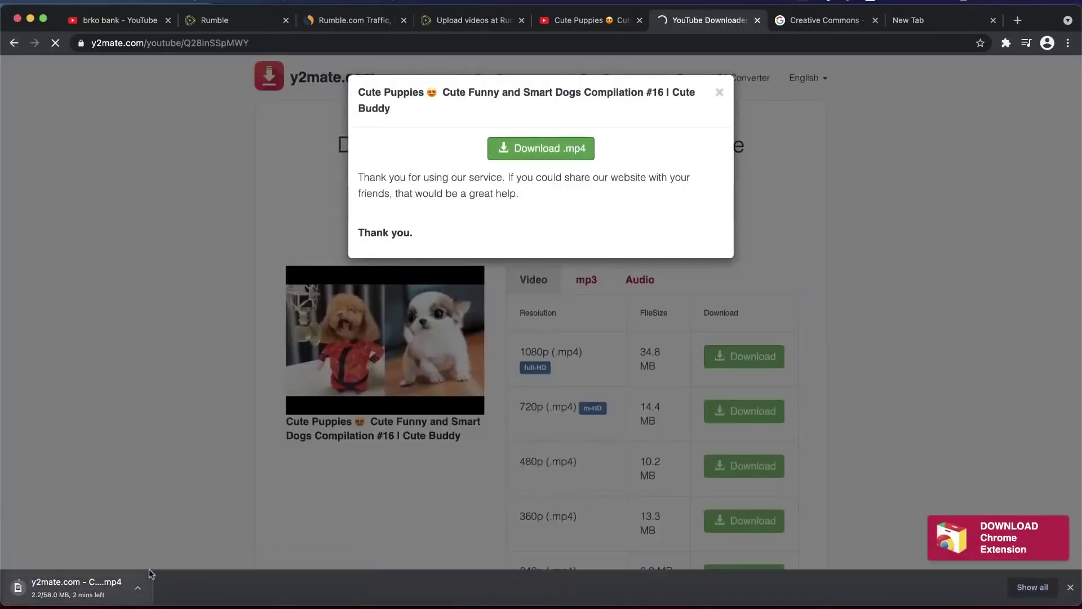
click(719, 92)
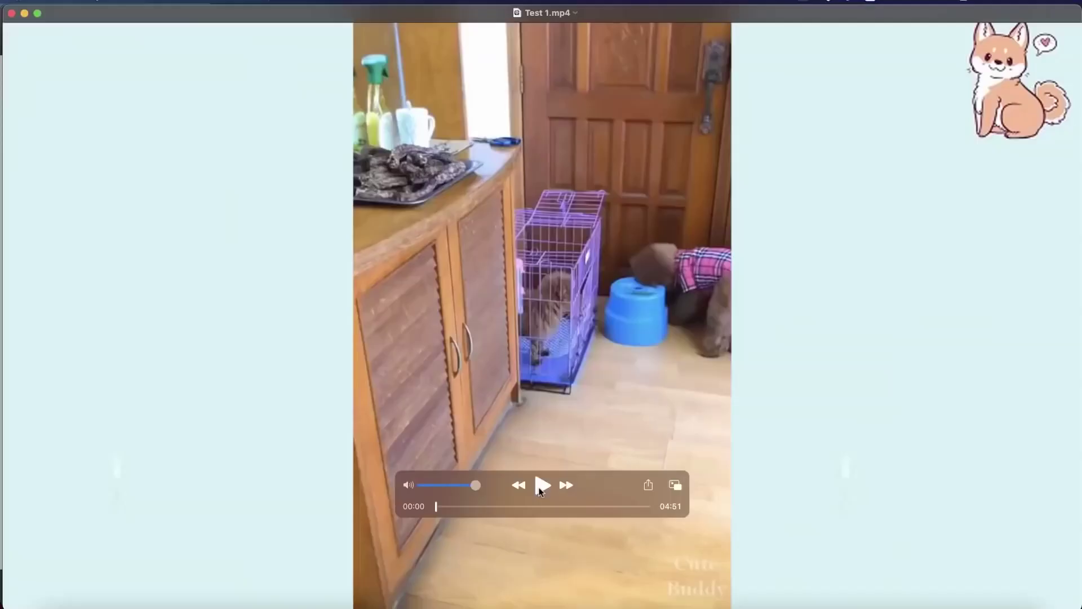
Preview Test 1.mp4 at a reduced volume, skip ahead to about 02:22, and close the player
click(539, 488)
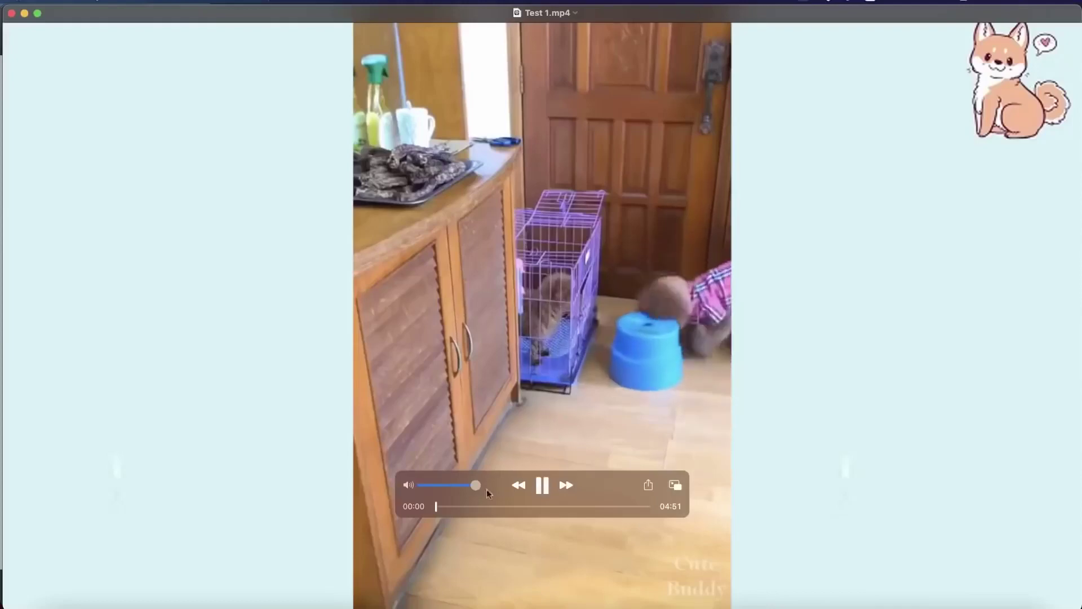
drag(477, 486, 540, 506)
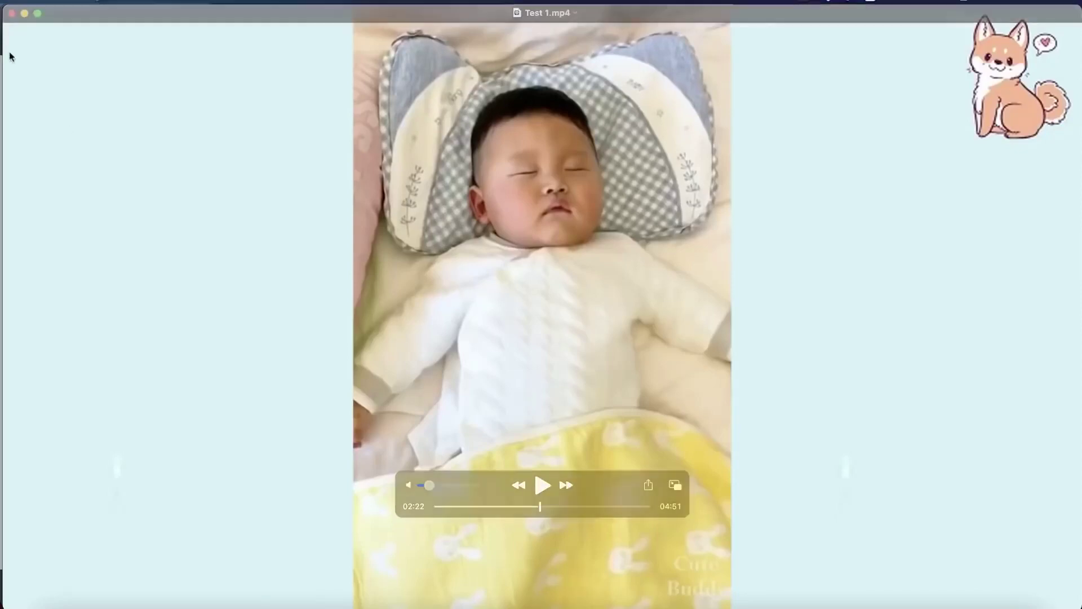
click(11, 13)
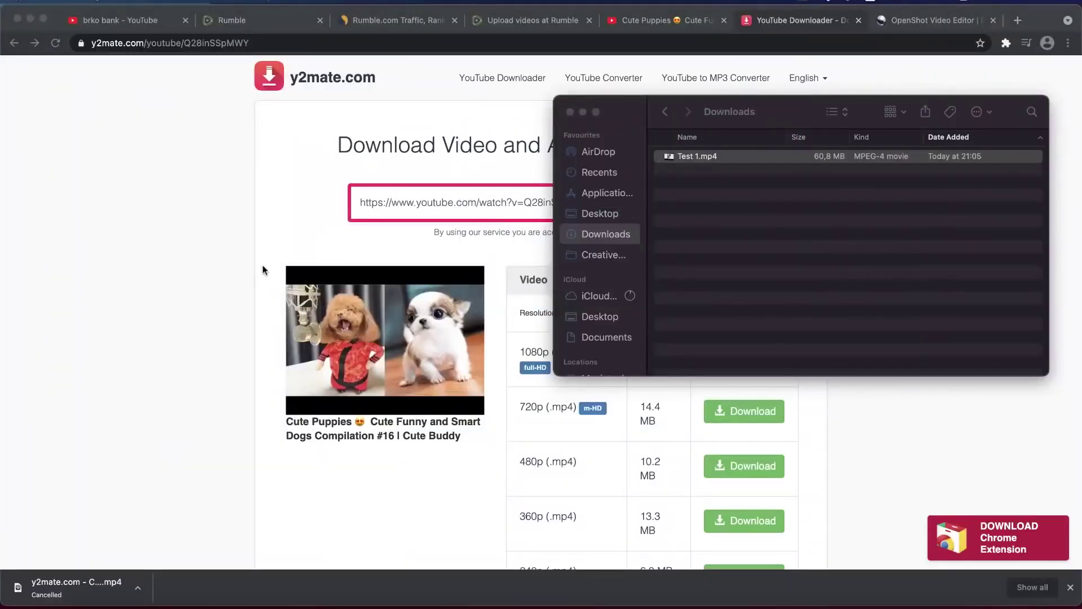
Return to the browser, view the OpenShot Video Editor homepage, and dismiss the downloads bar
click(236, 254)
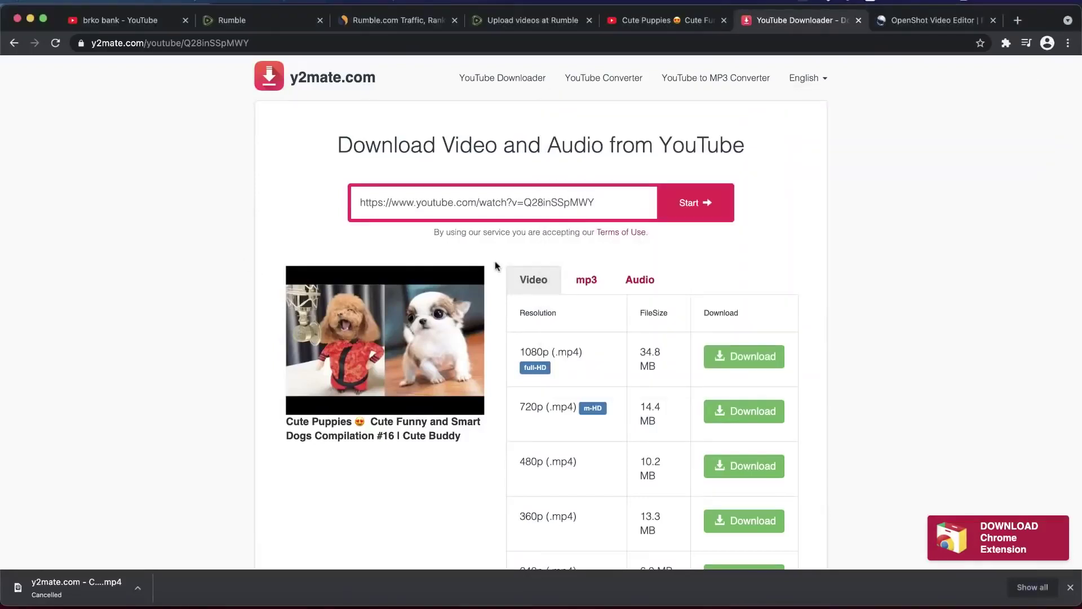
click(931, 21)
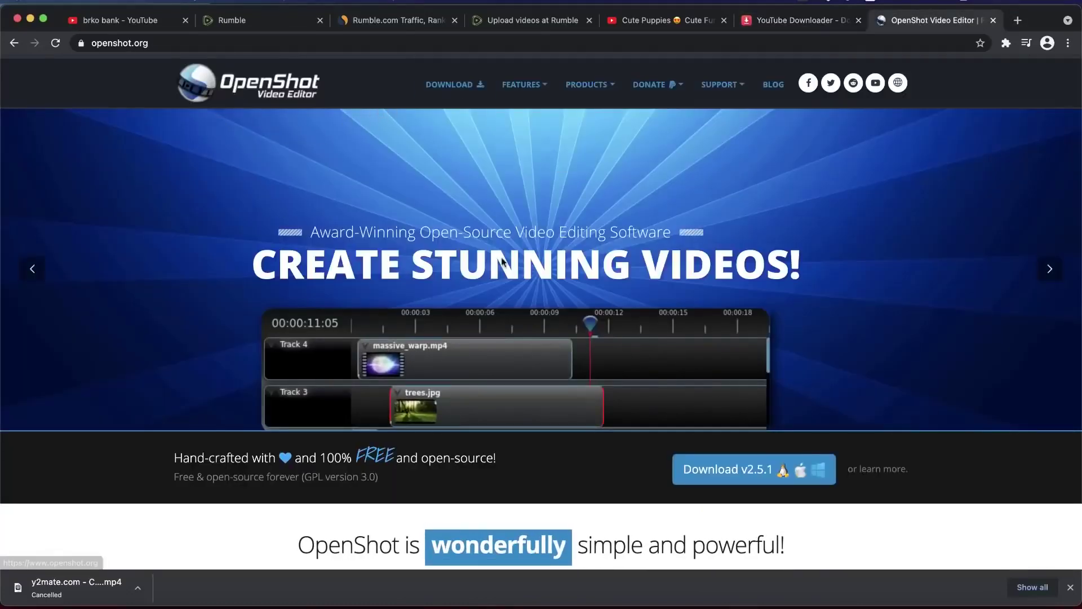
scroll(501, 258, down, 1)
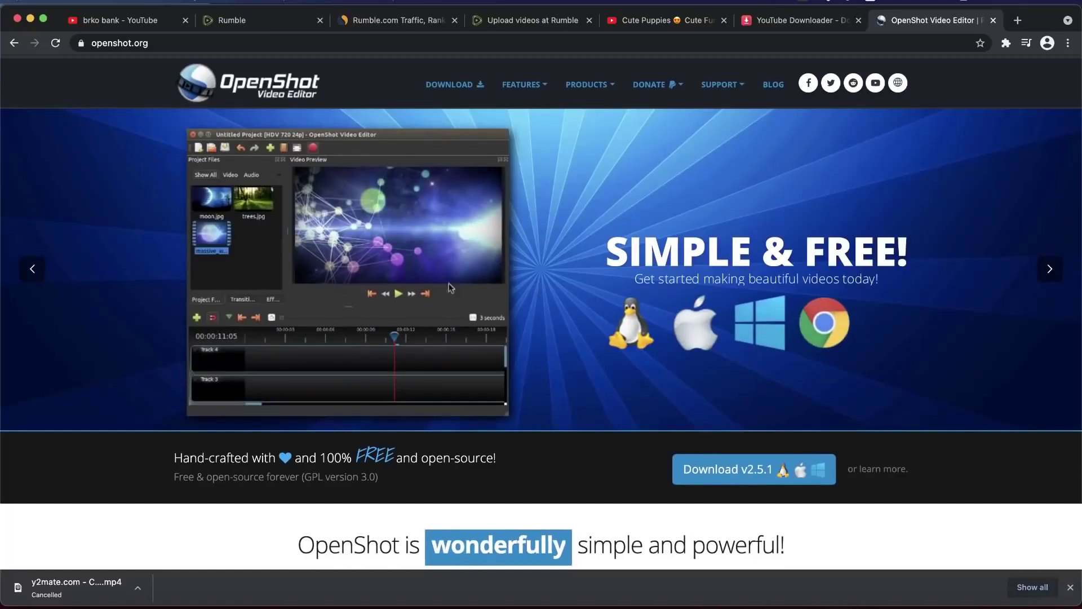
click(1070, 587)
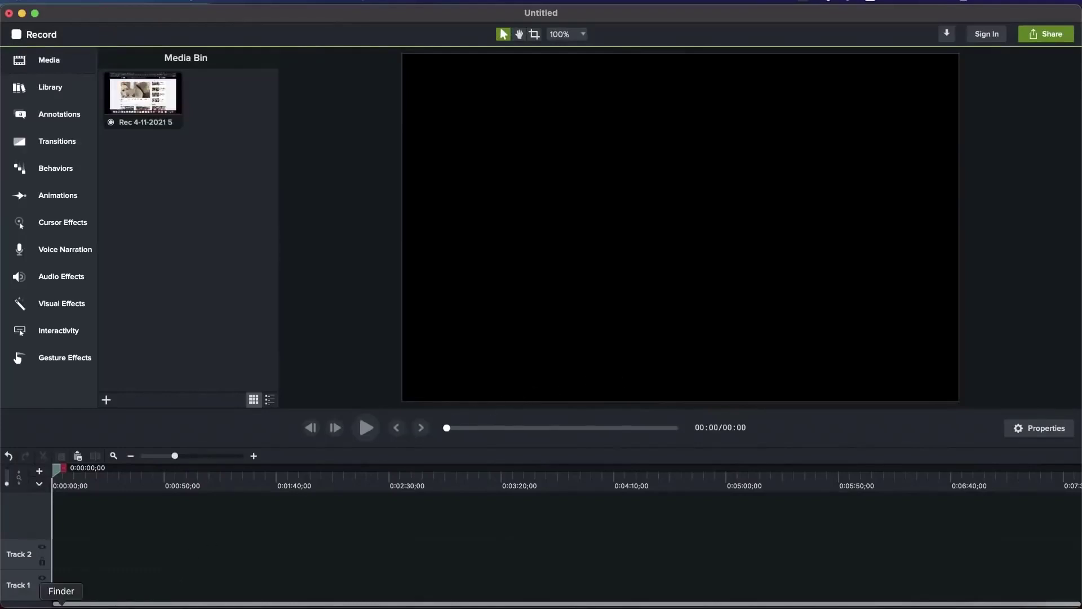
Import Test 1.mp4 from the Downloads folder into the Camtasia media bin and place it at the start of Track 1
click(61, 605)
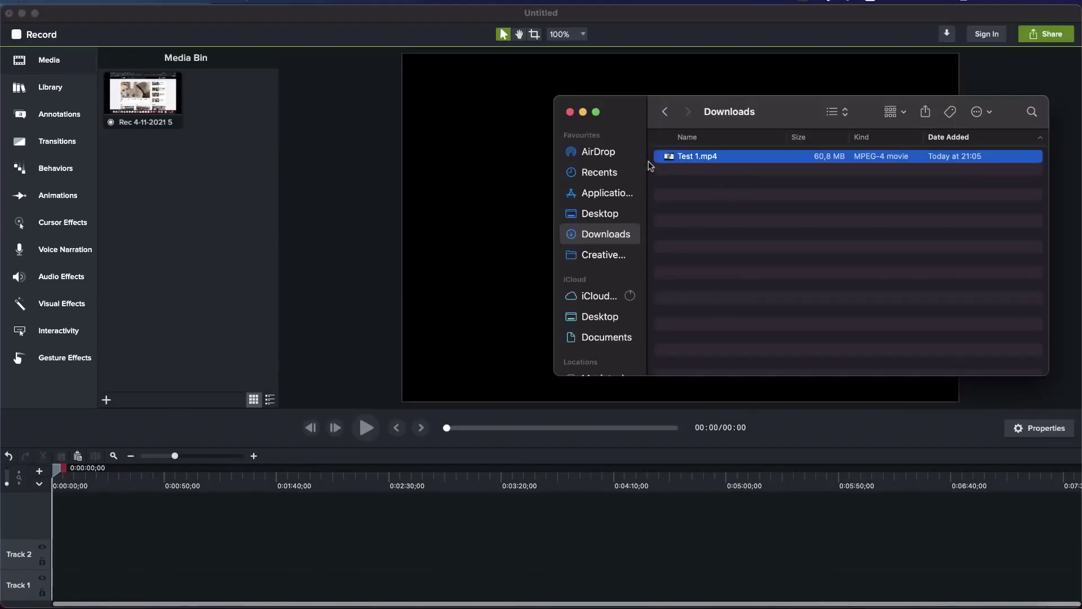
drag(678, 163, 478, 213)
drag(234, 225, 188, 241)
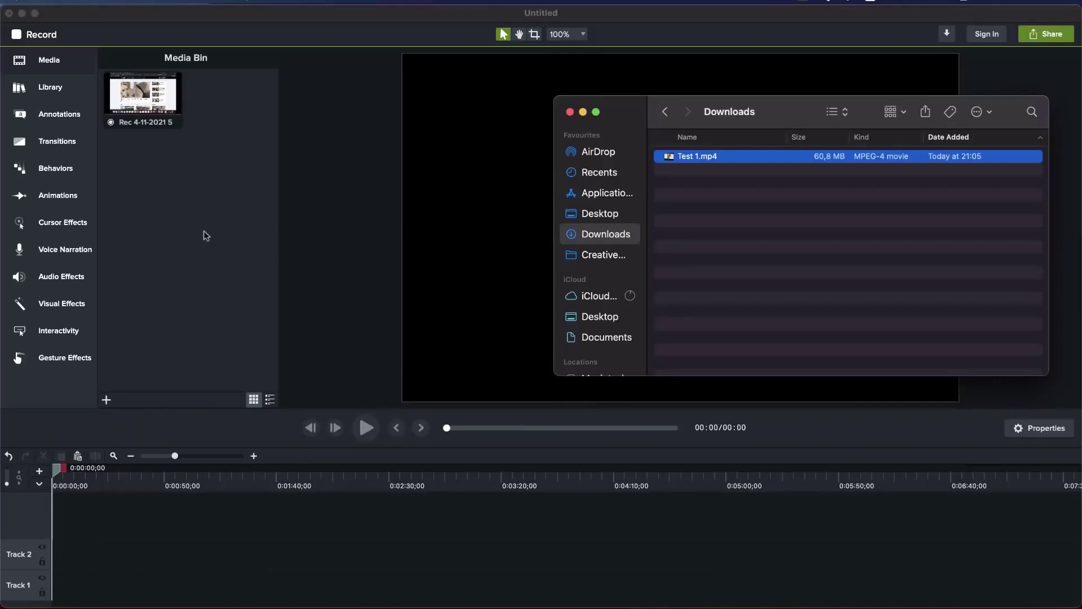
click(584, 113)
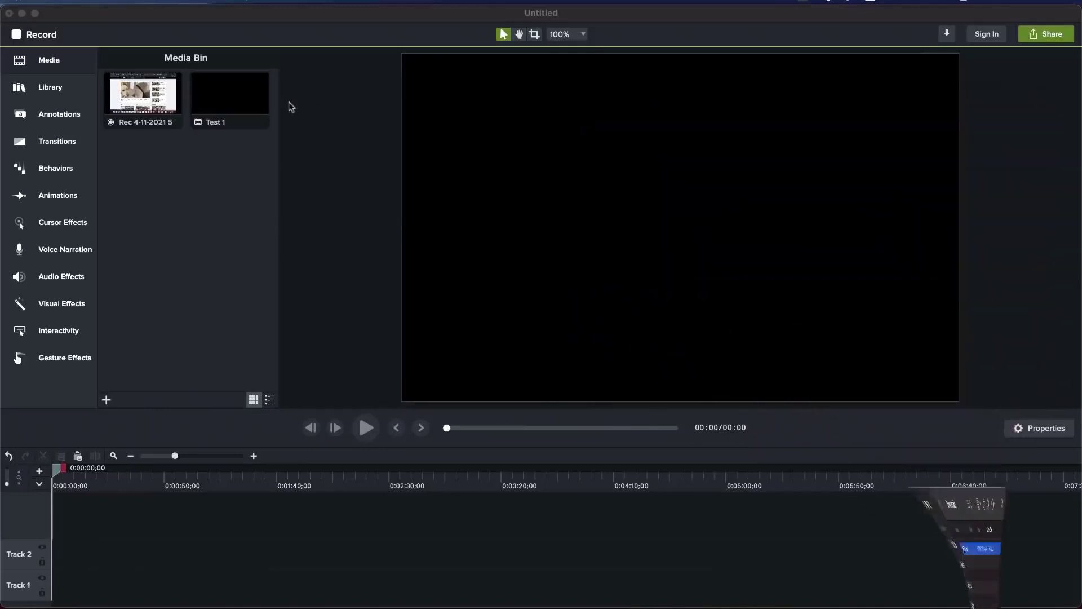
click(220, 101)
drag(243, 104, 53, 586)
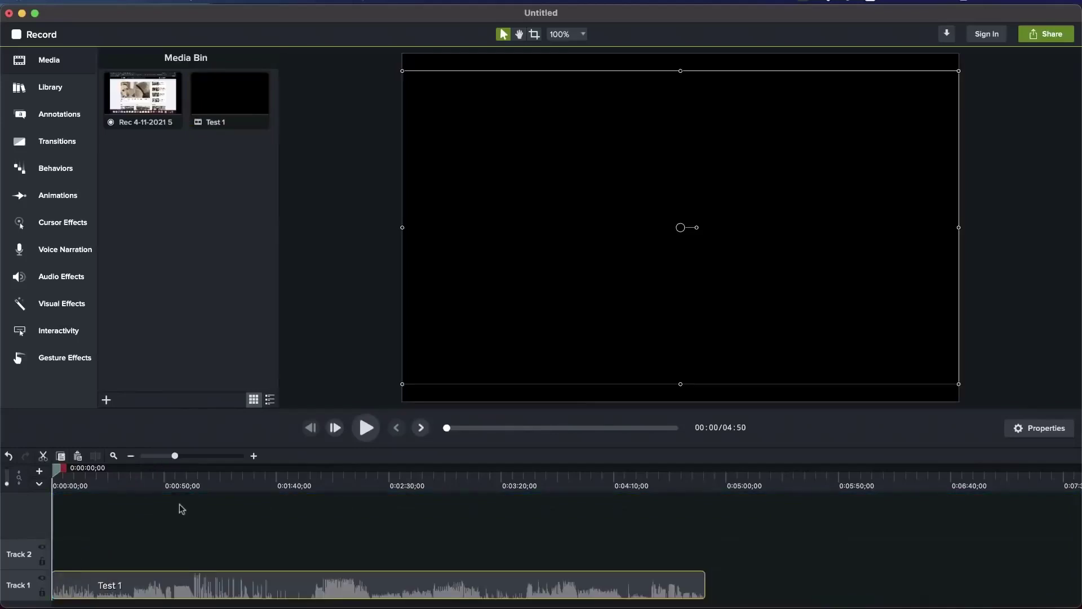
Cut the section from about 0:00:50 to 0:01:15 out of the Test 1 clip on Track 1
click(170, 488)
drag(186, 469, 231, 474)
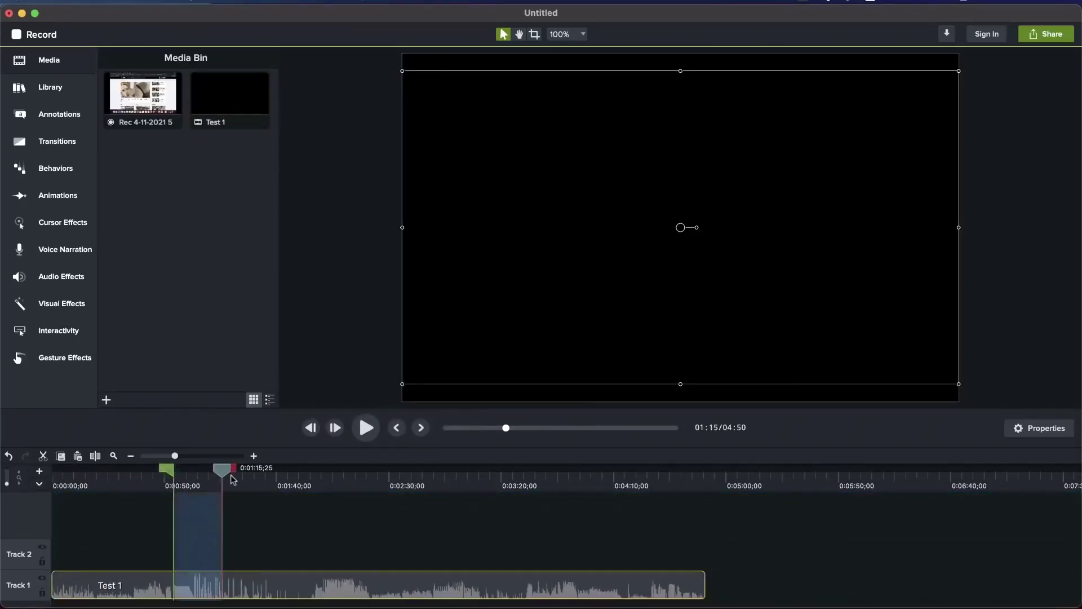
key(Delete)
Cut a second section from about 0:01:41 to 0:01:57 out of the Test 1 clip
click(377, 485)
click(280, 484)
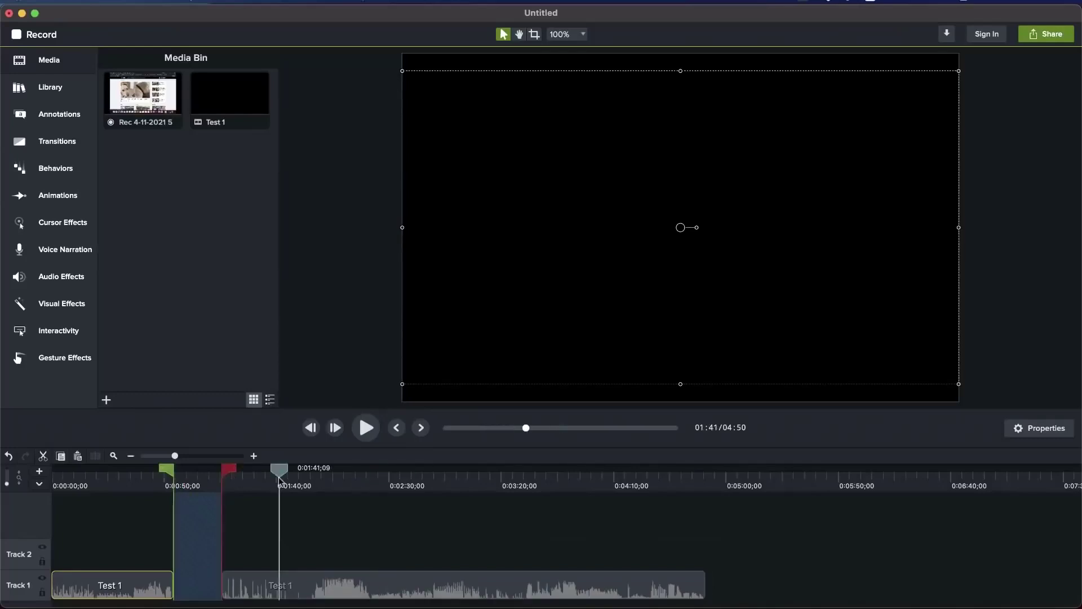
click(305, 505)
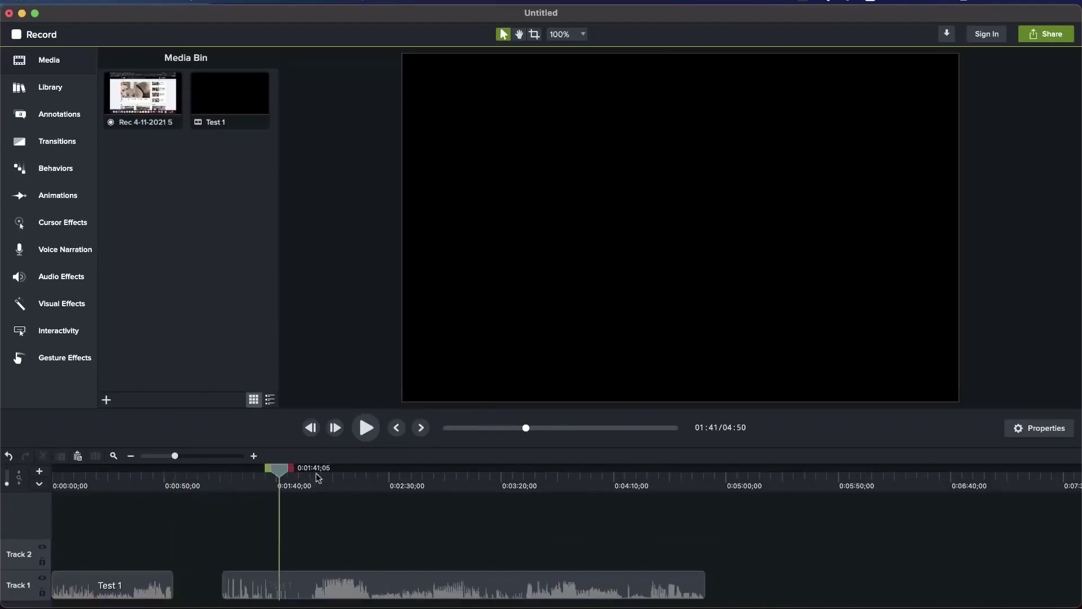
drag(291, 468, 331, 476)
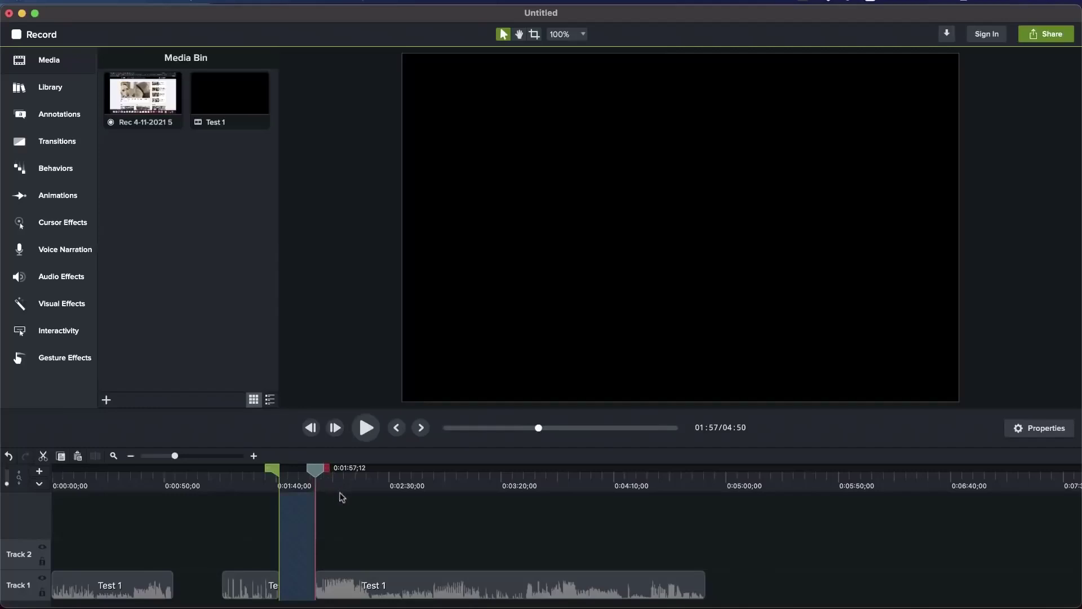
key(Delete)
Close the gaps between the three Test 1 segments on Track 1 and minimize the video editor
drag(245, 589, 196, 590)
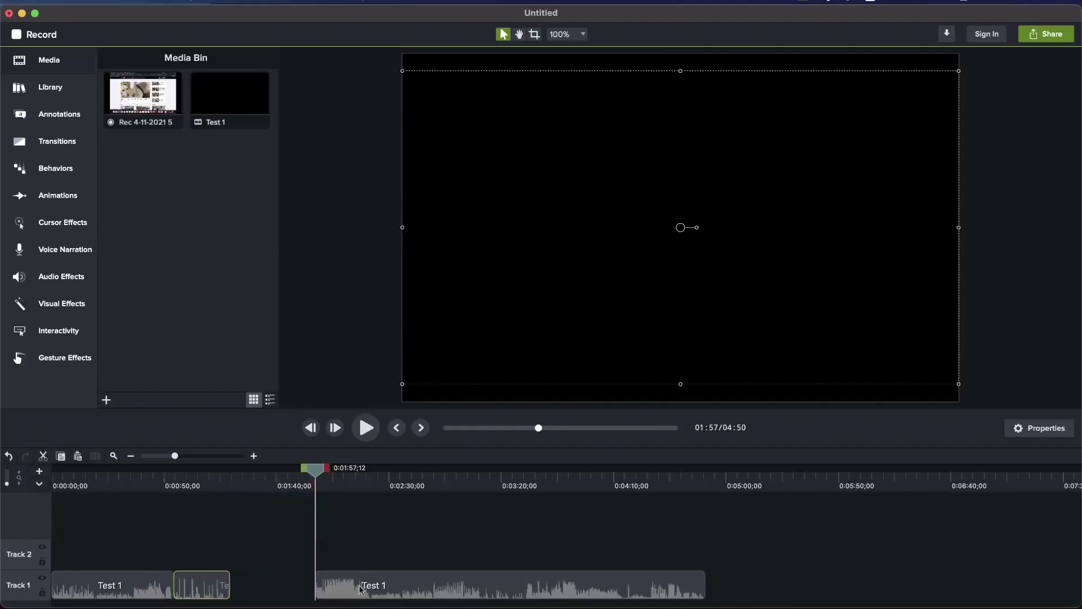
drag(361, 589, 280, 594)
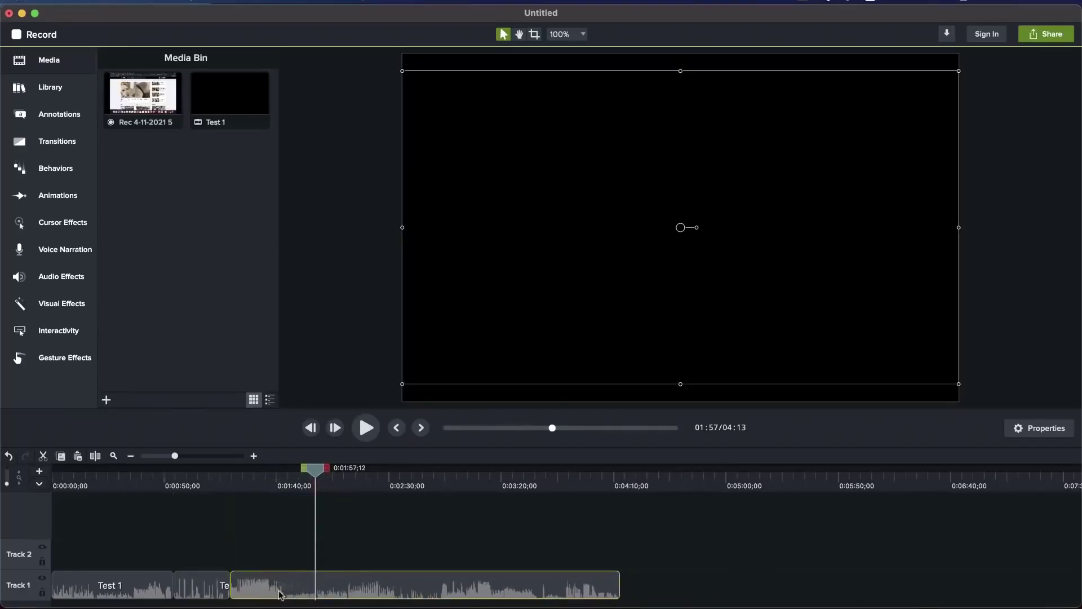
click(21, 12)
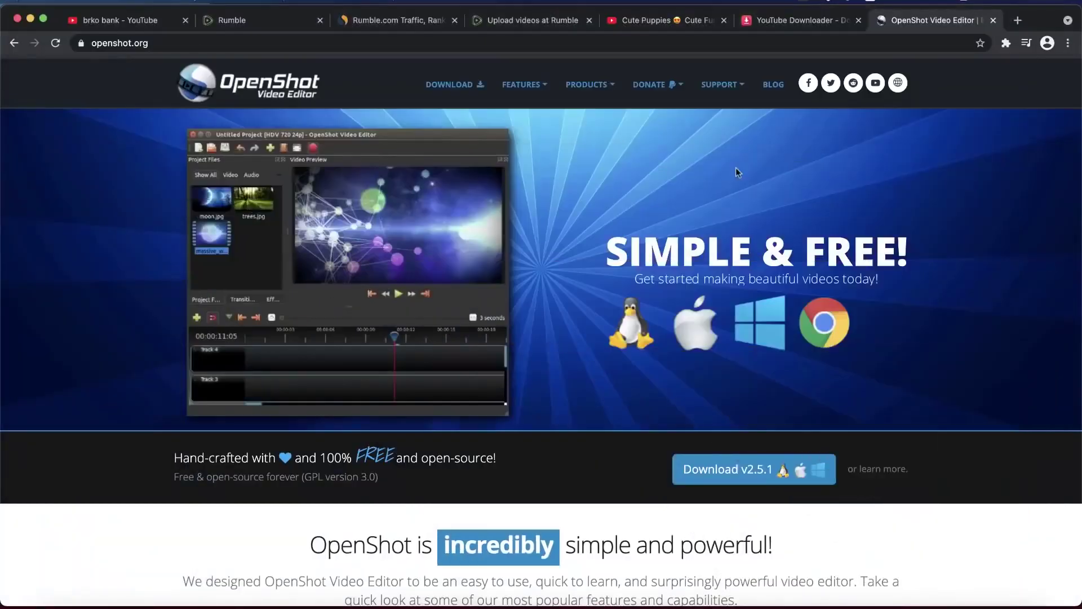
Open Rumble's video upload page and start uploading Test 1.mp4 from the Downloads folder
click(250, 21)
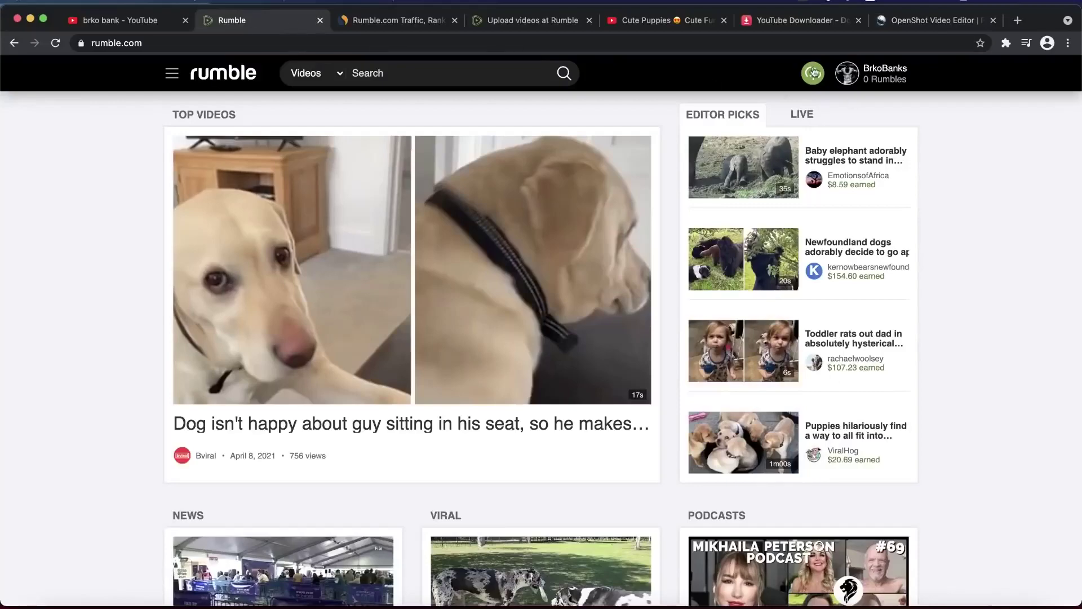
scroll(813, 73, up, 5)
scroll(808, 120, down, 5)
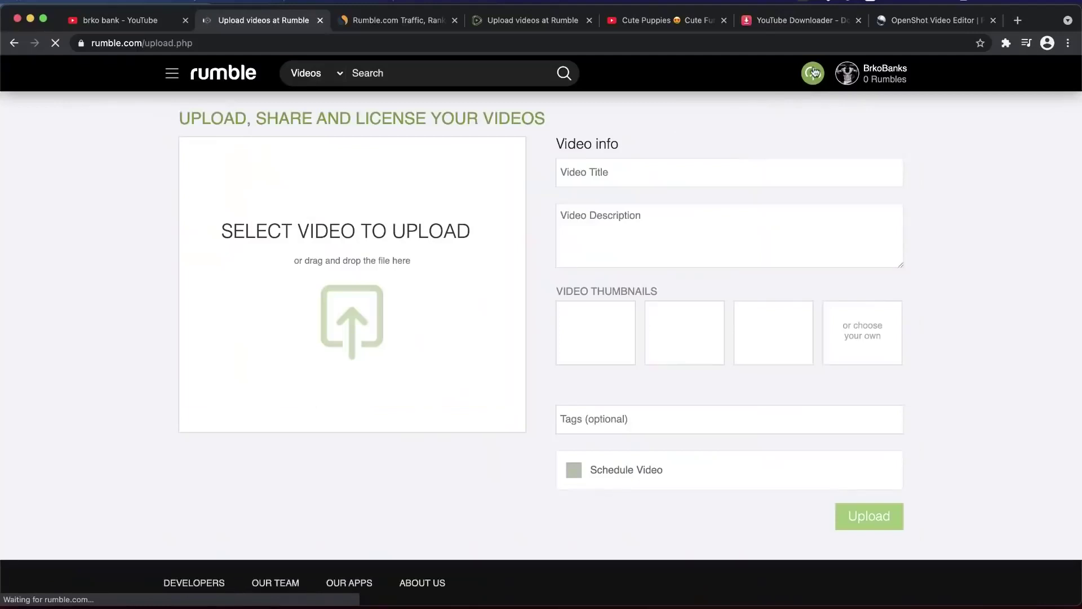
click(57, 603)
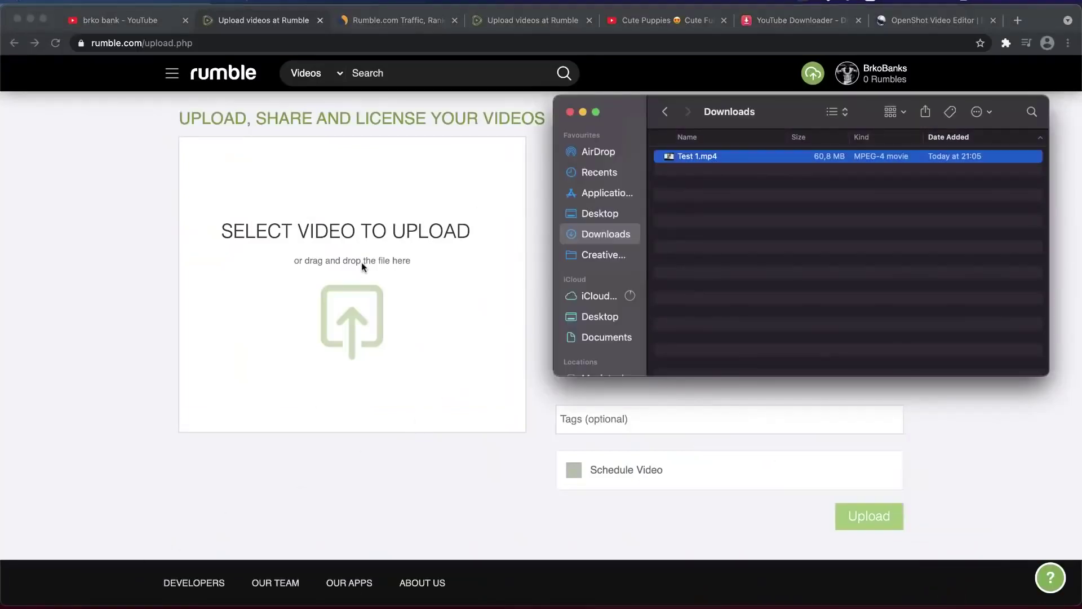
drag(689, 160, 364, 257)
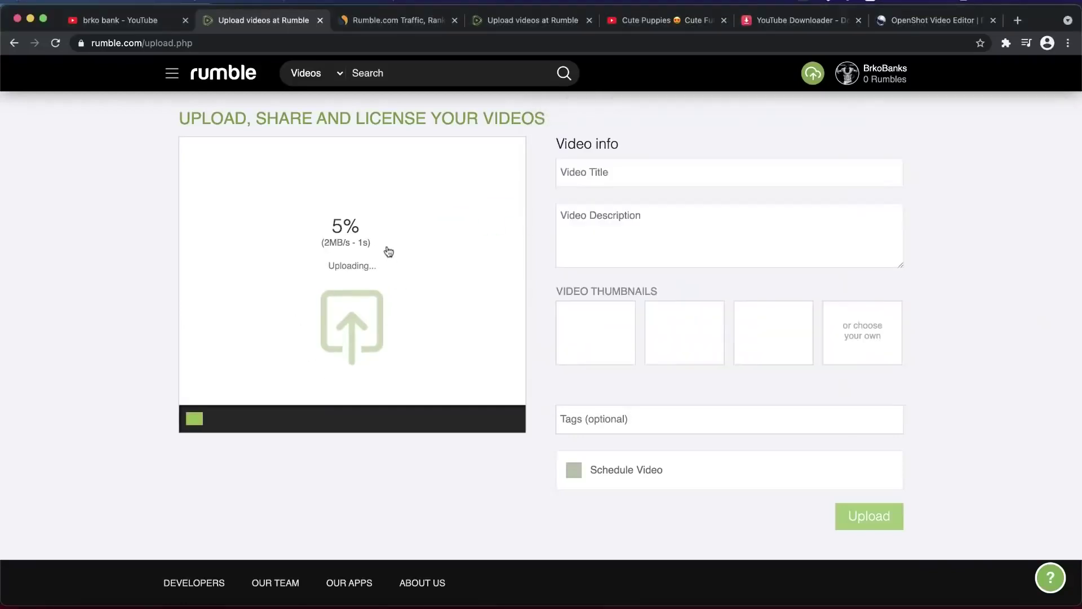
Switch from Rumble's upload form to YouTube and rerun the "funny dogs" search to browse video titles
click(582, 176)
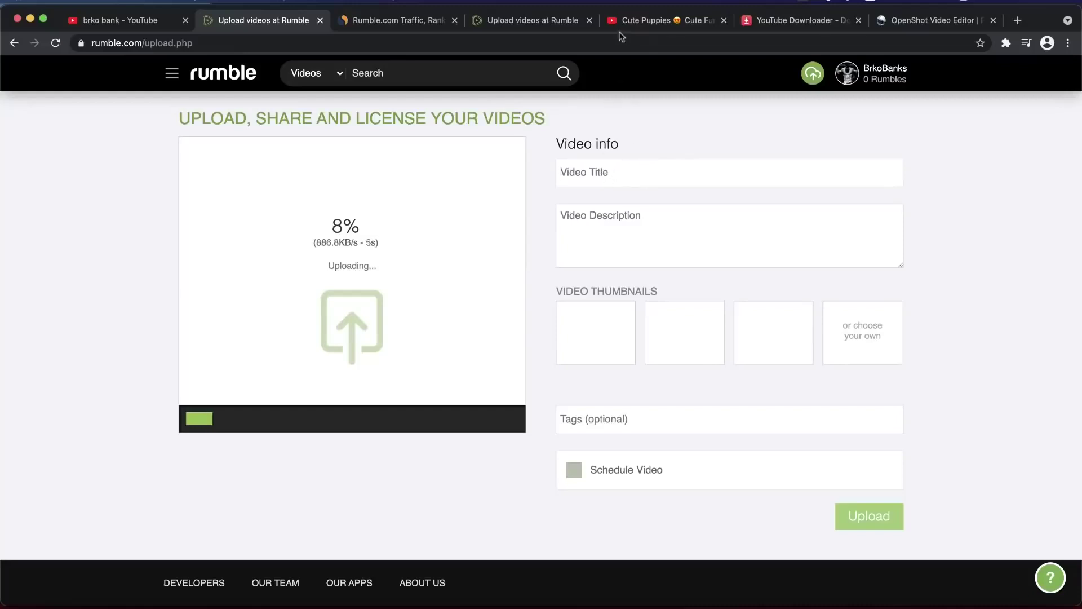
click(637, 20)
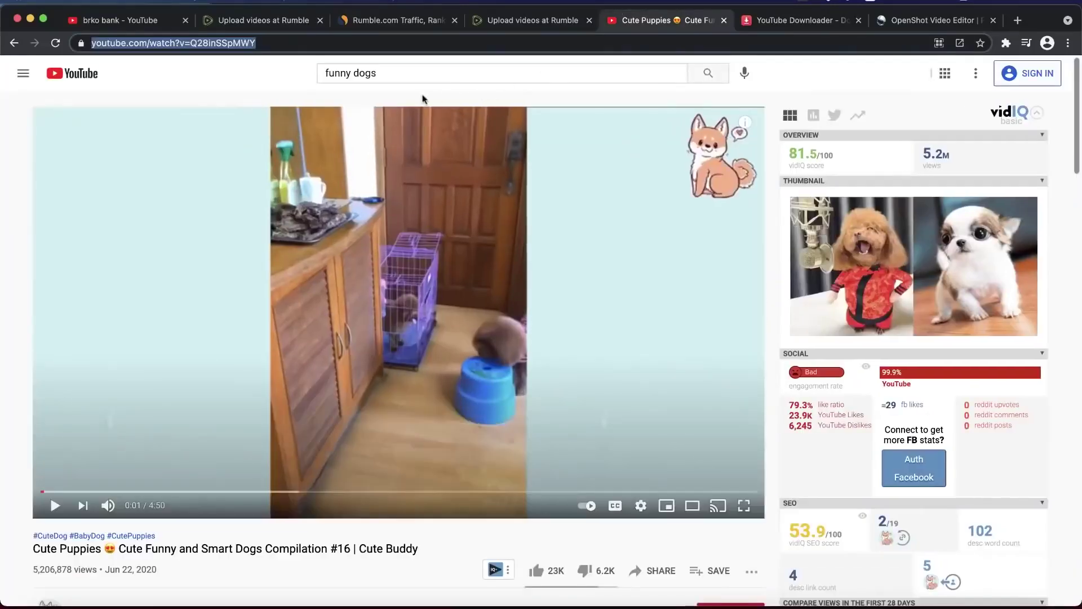
click(708, 74)
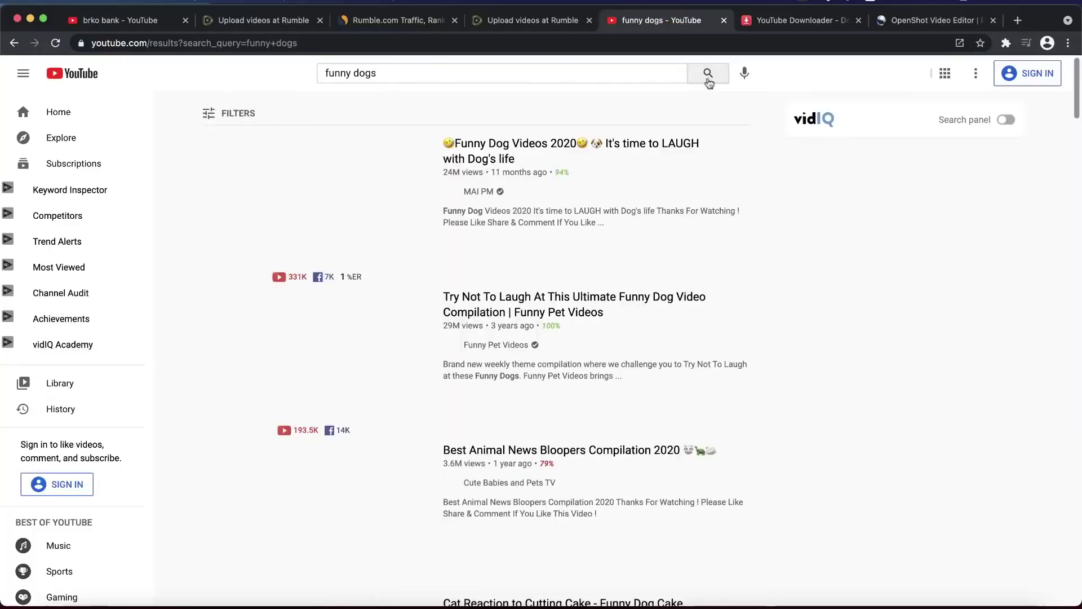
mouse_move(439, 166)
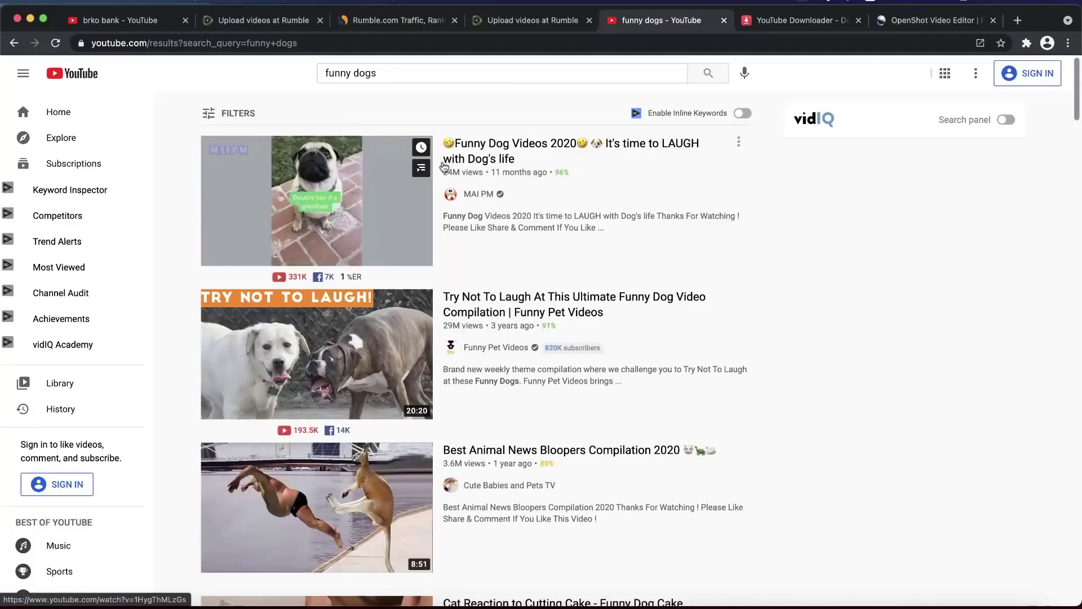
Copy "It's time to LAUGH with Dog's life" from the first YouTube result's title into the Rumble video title, followed by a hyphen
click(461, 160)
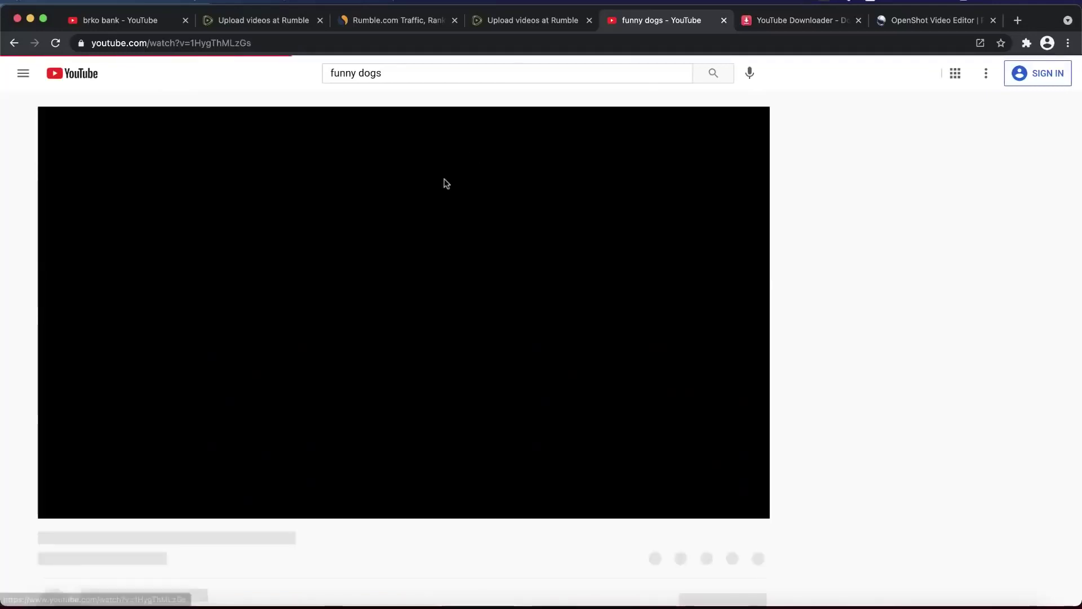
scroll(264, 339, down, 3)
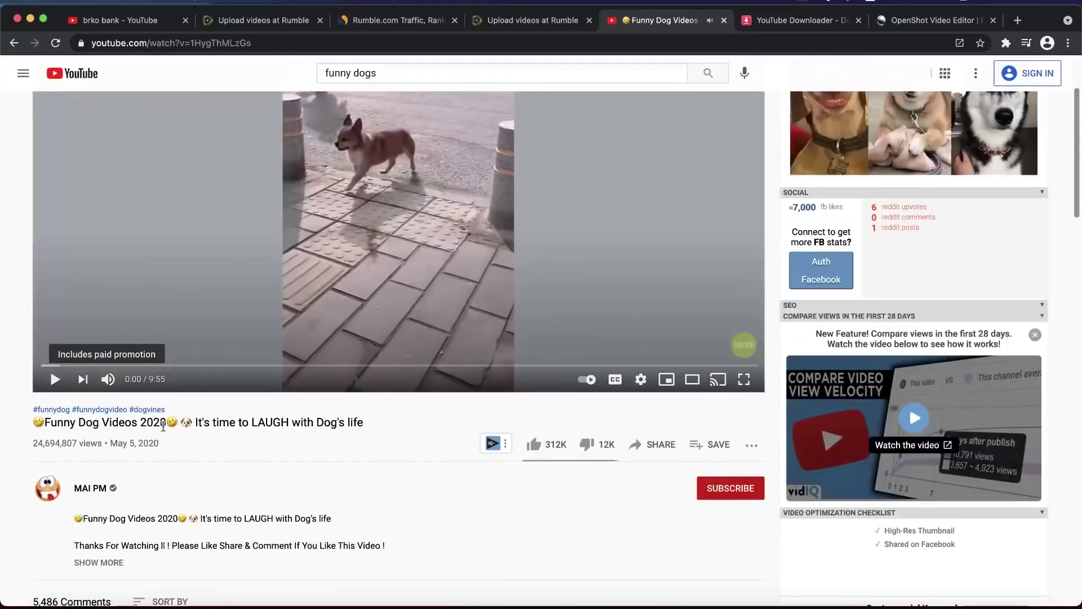
drag(45, 422, 367, 428)
key(ctrl+c)
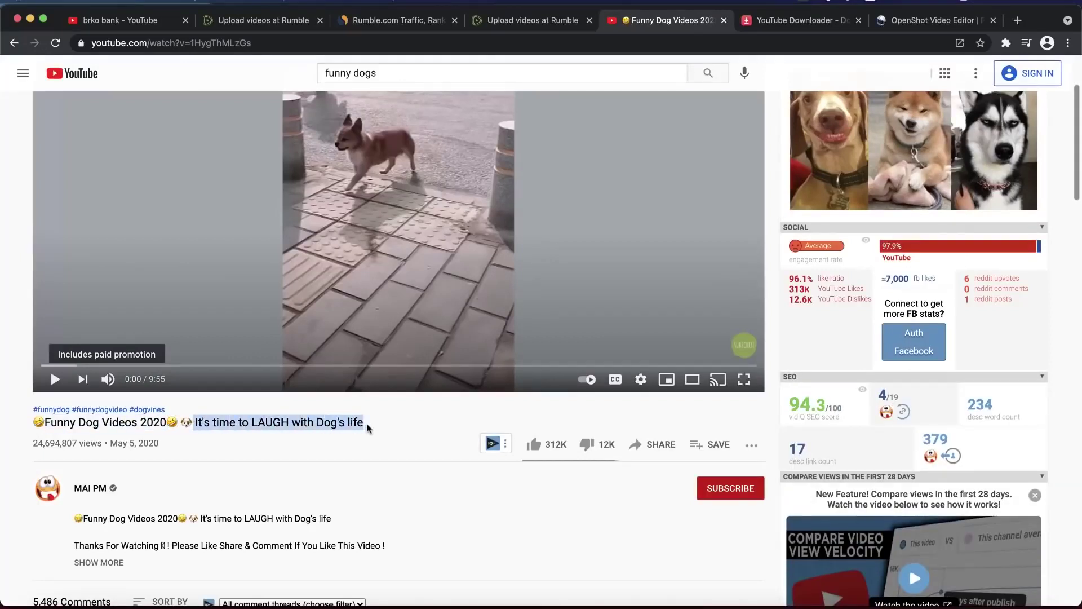
click(254, 22)
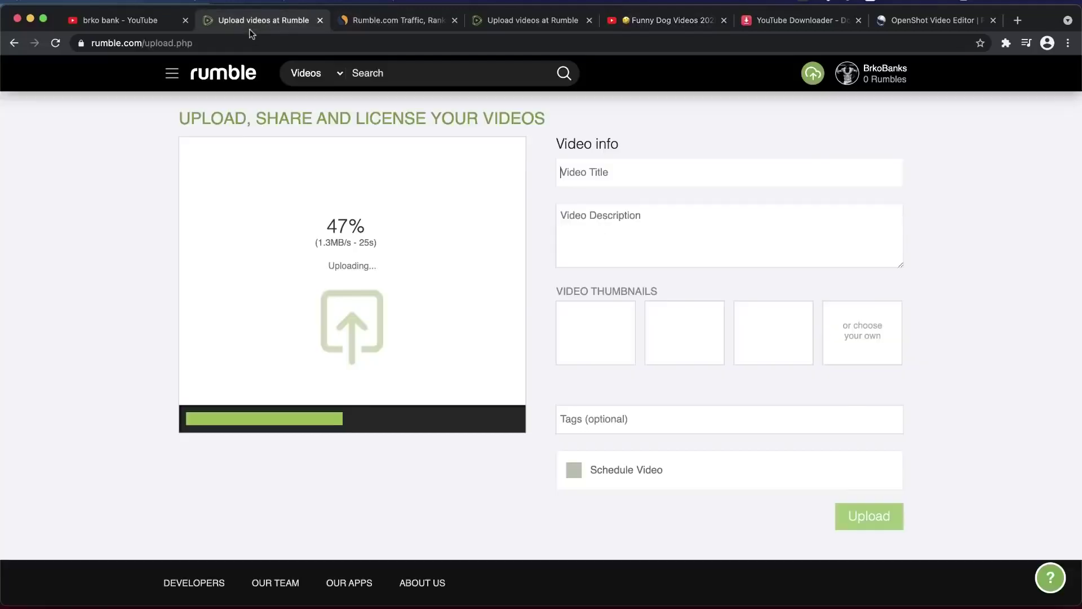
click(611, 173)
key(ctrl+v)
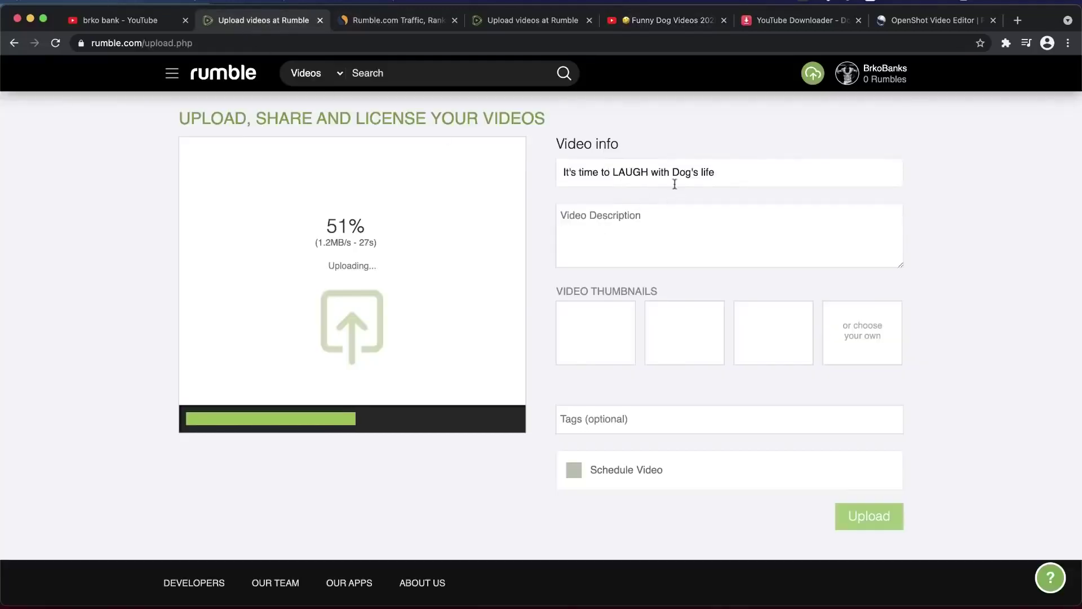
text(-)
Append the YouTube title's "Funny Dog Videos" wording to the Rumble title, with the year set to 2021
click(685, 22)
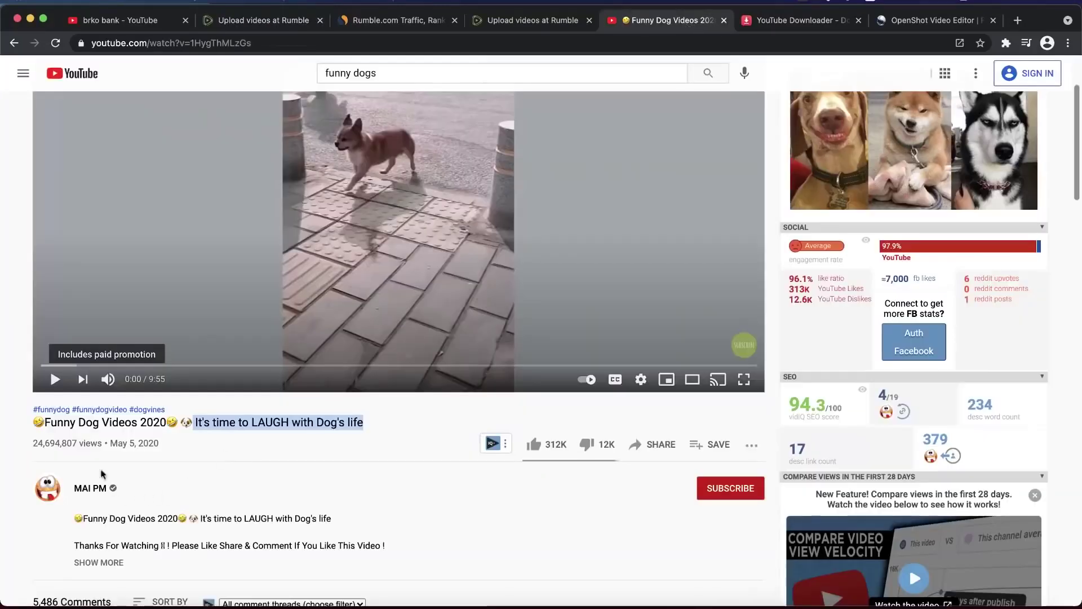
drag(46, 426, 167, 424)
key(super+c)
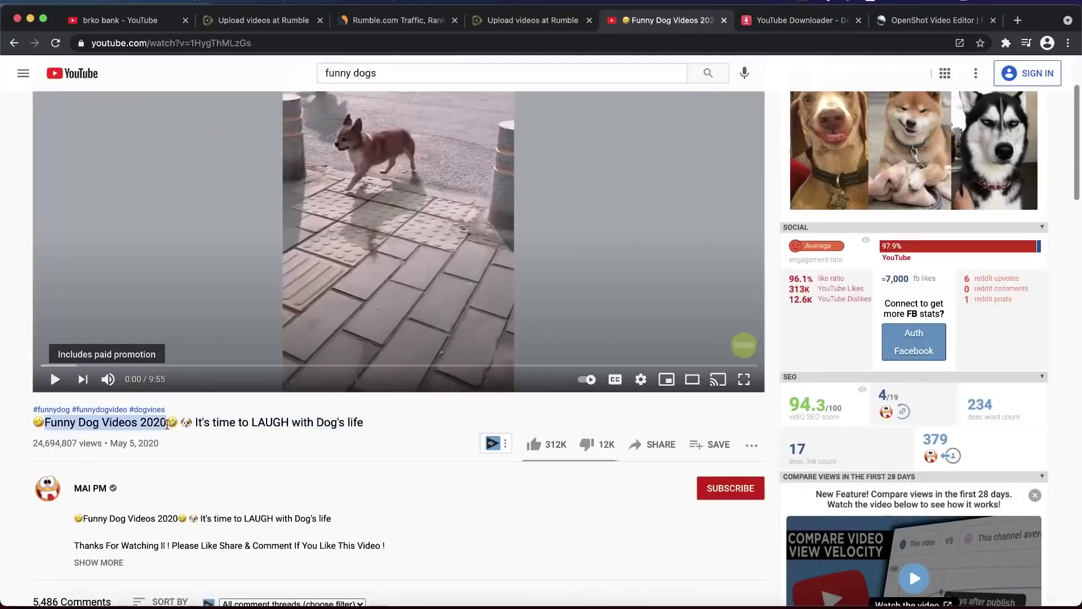
click(525, 21)
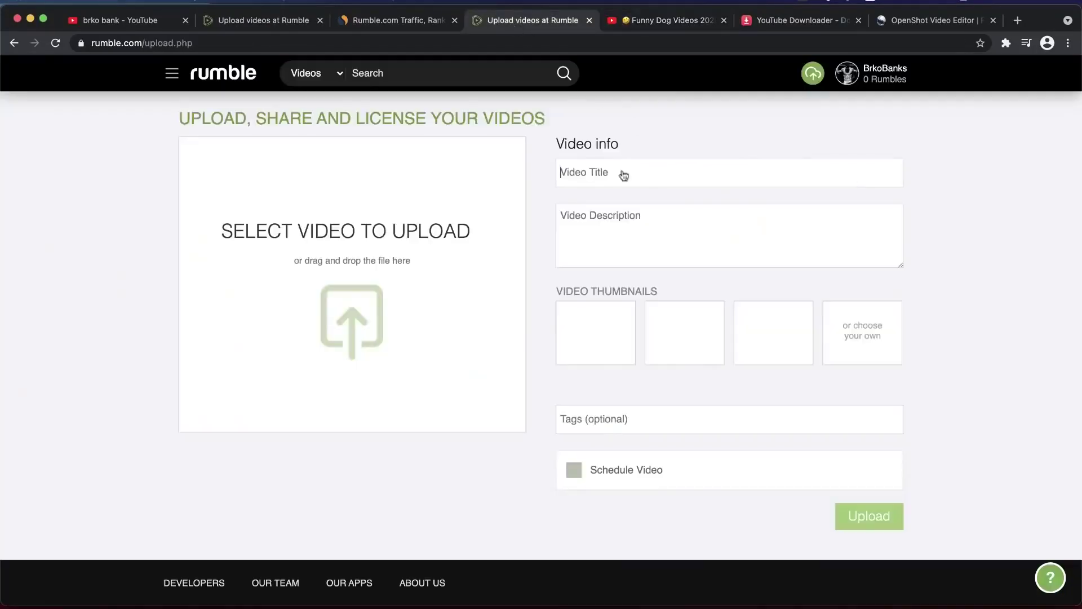
click(264, 20)
key(super+v)
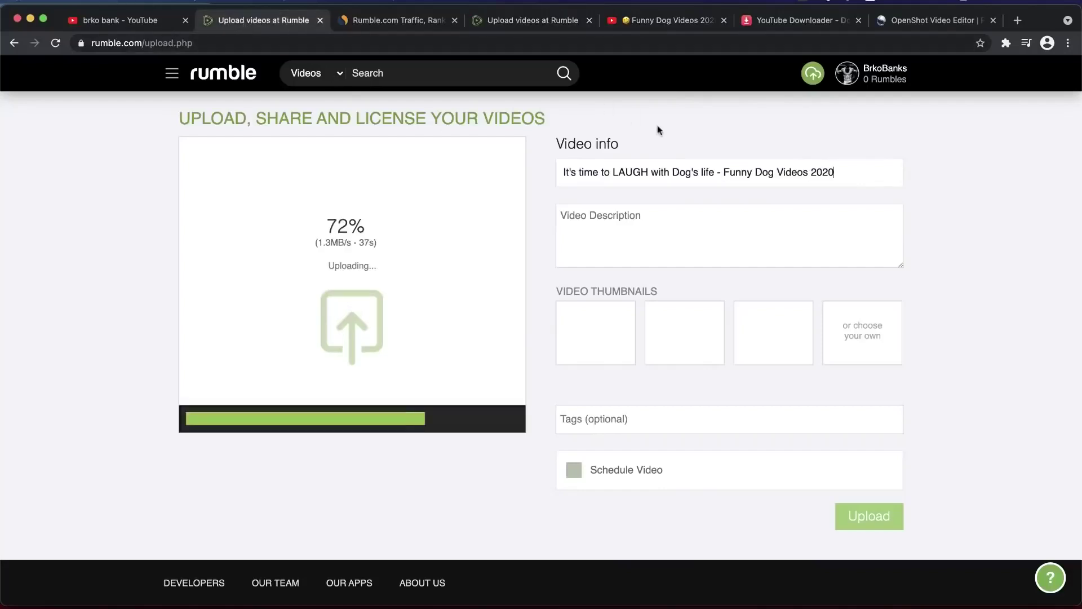
click(589, 20)
click(522, 241)
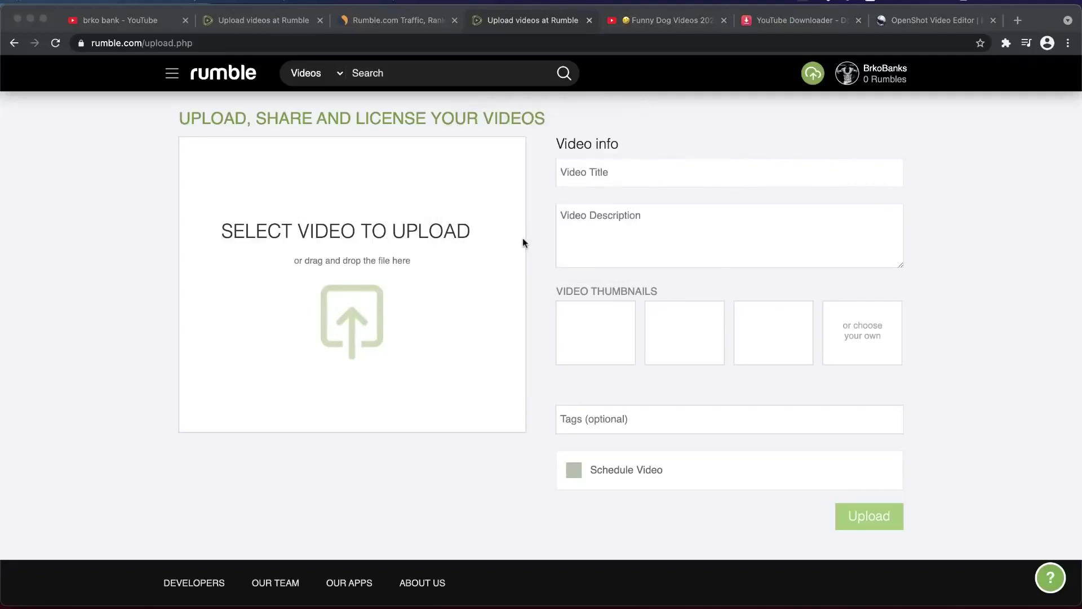
click(259, 22)
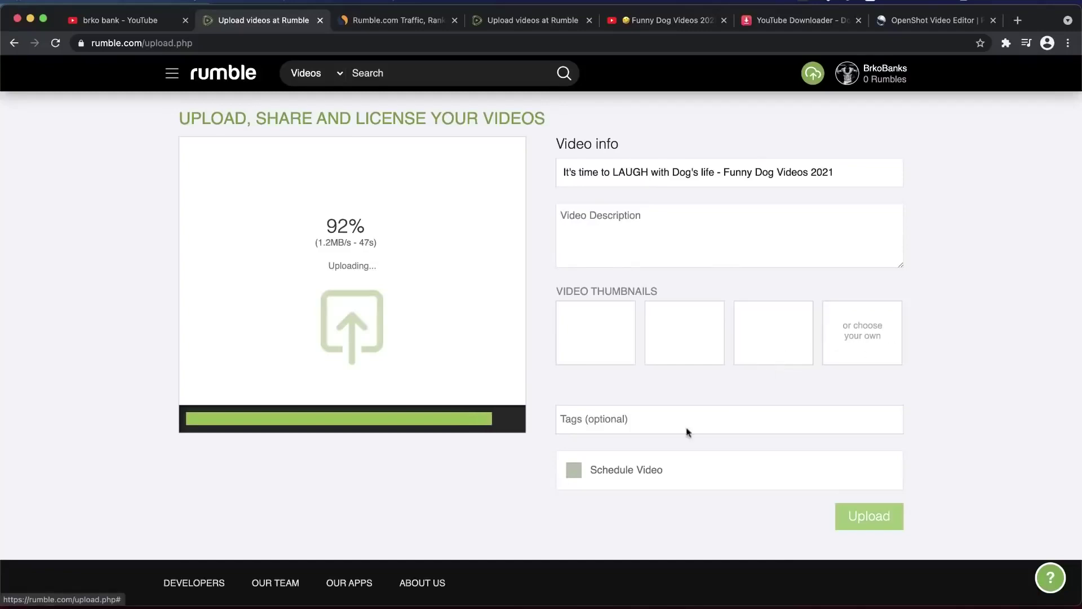
Examine the video tags and channel tags that vidIQ lists for the YouTube dog video
click(643, 20)
scroll(919, 294, down, 8)
scroll(924, 282, down, 5)
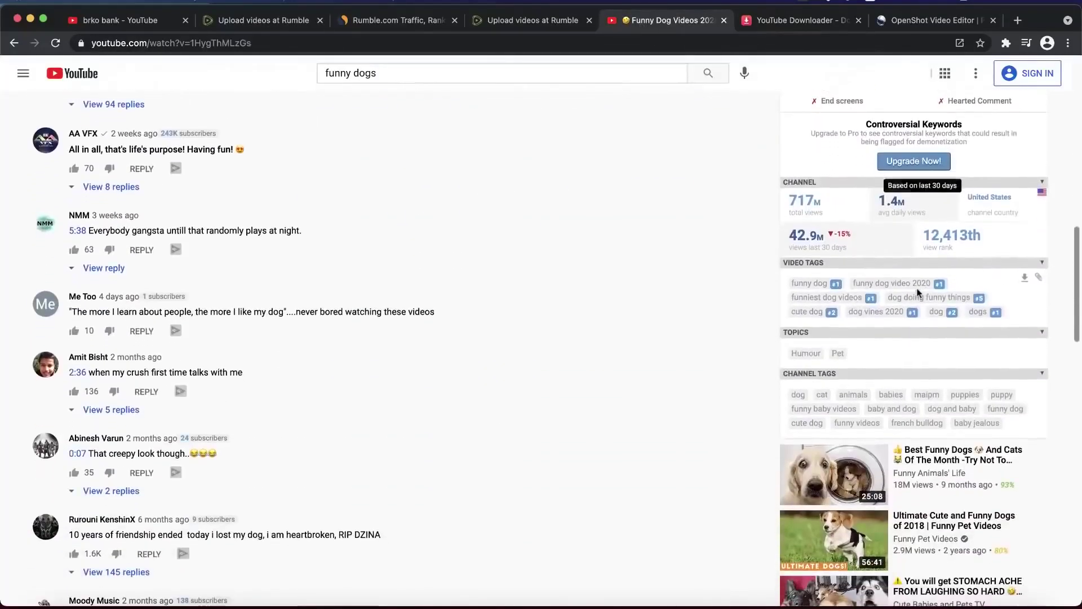
scroll(965, 273, up, 12)
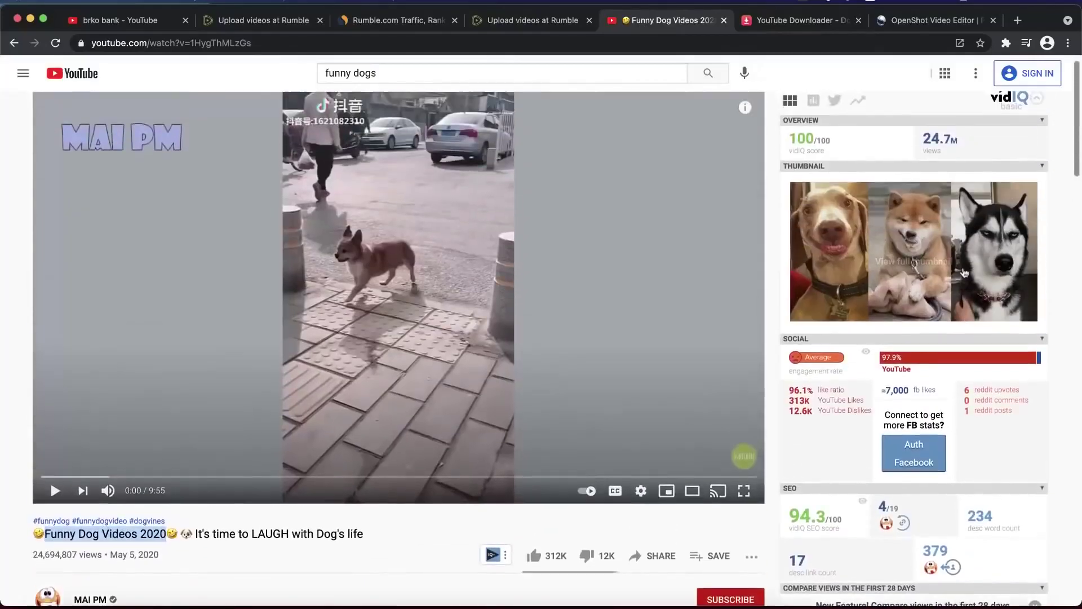
scroll(966, 272, down, 10)
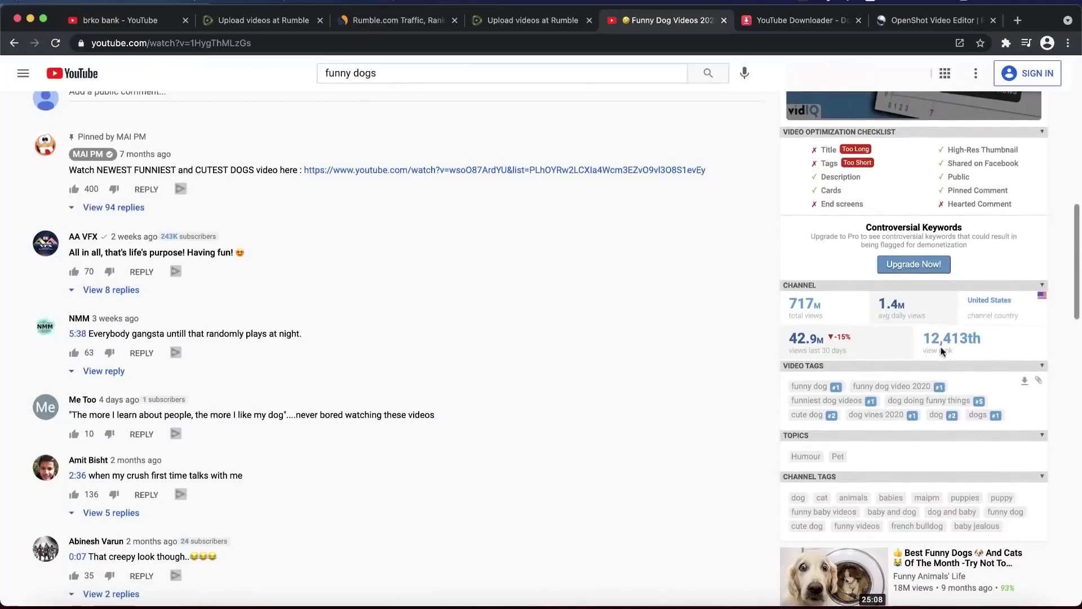
scroll(941, 351, up, 5)
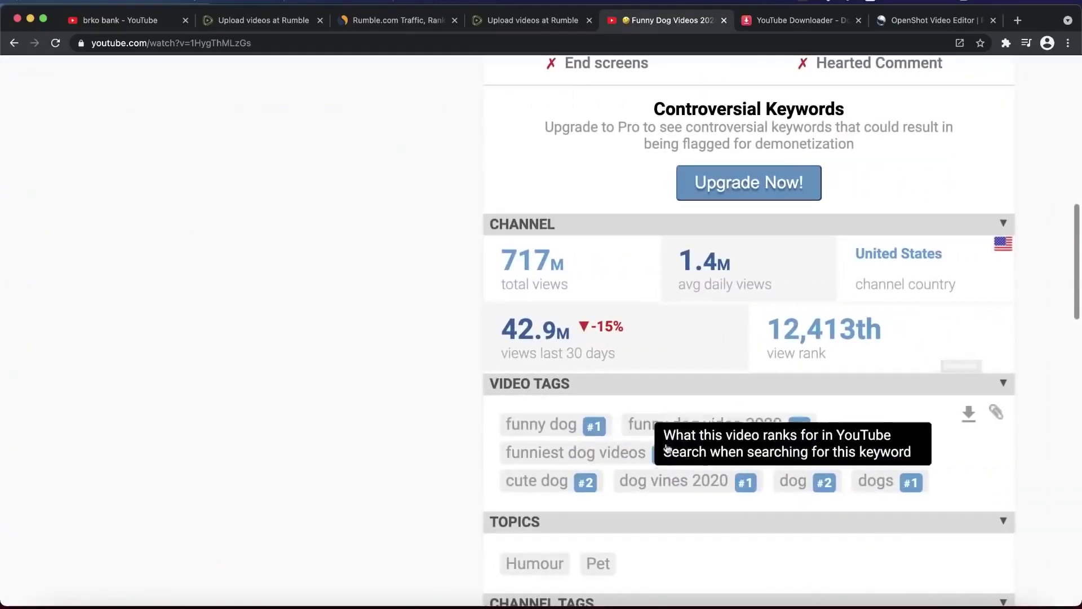
scroll(640, 389, down, 5)
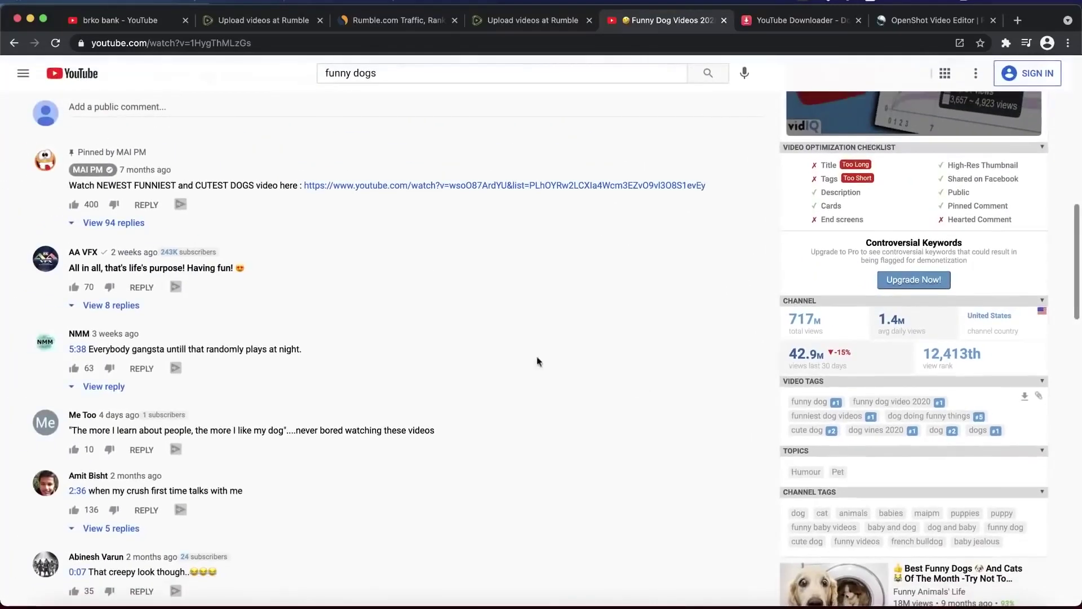
Return to the Rumble upload form and choose the third suggested thumbnail for the video
click(290, 29)
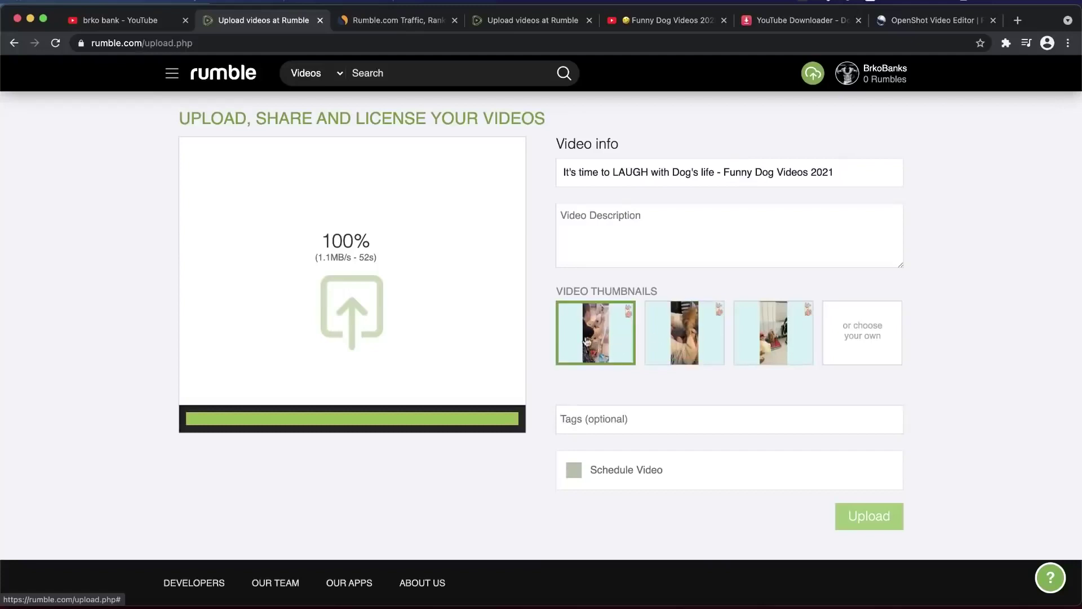
click(685, 347)
click(801, 341)
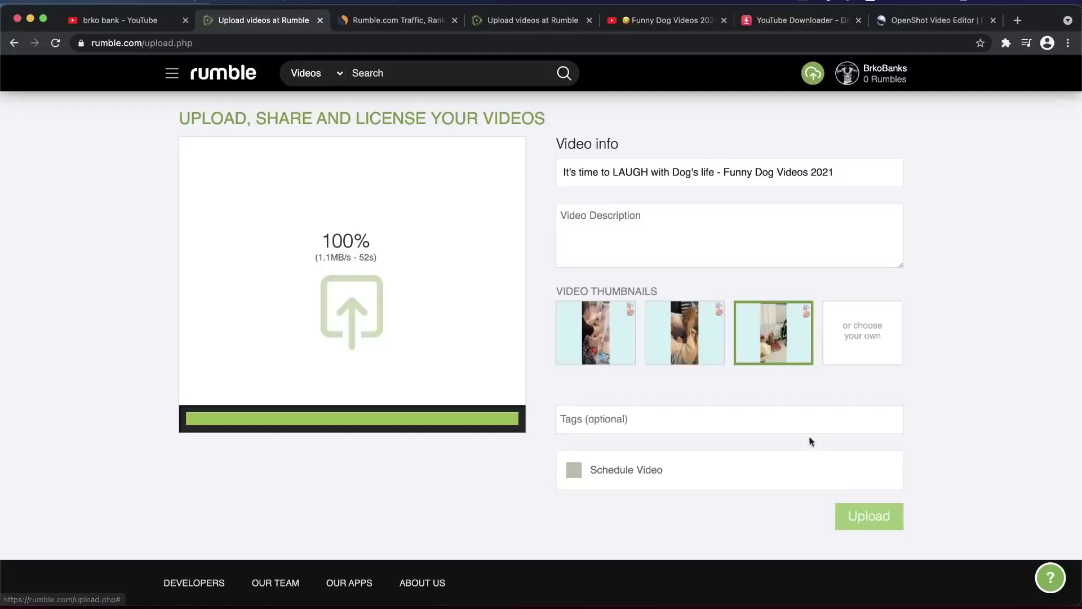
Fill the video description with the placeholder text "FGASggsg gas gs sa gas gas ggsag" and continue to the licensing options
click(880, 510)
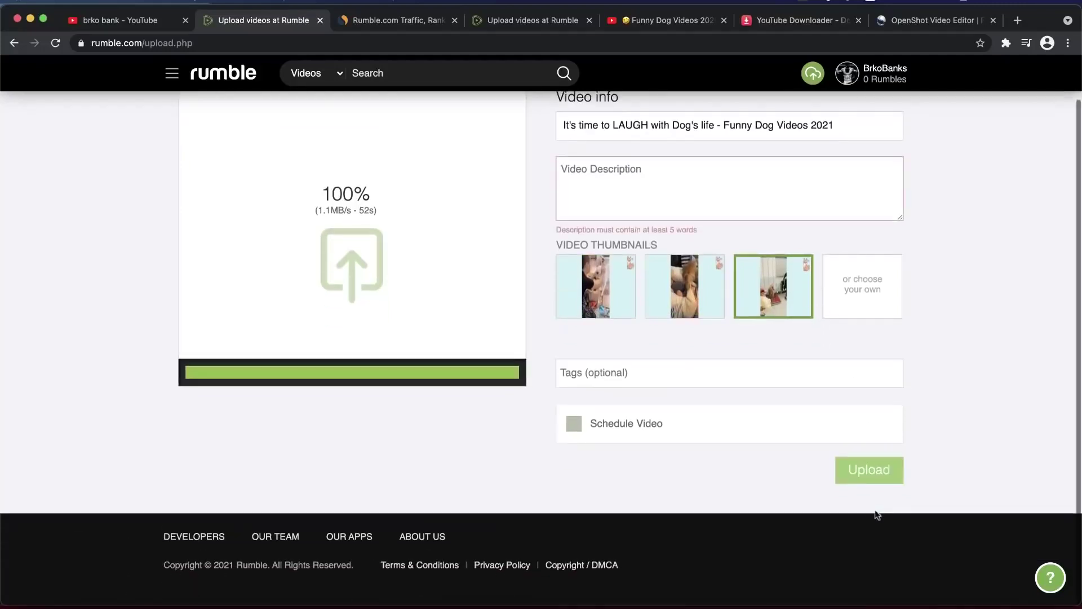
text(FGASggsg)
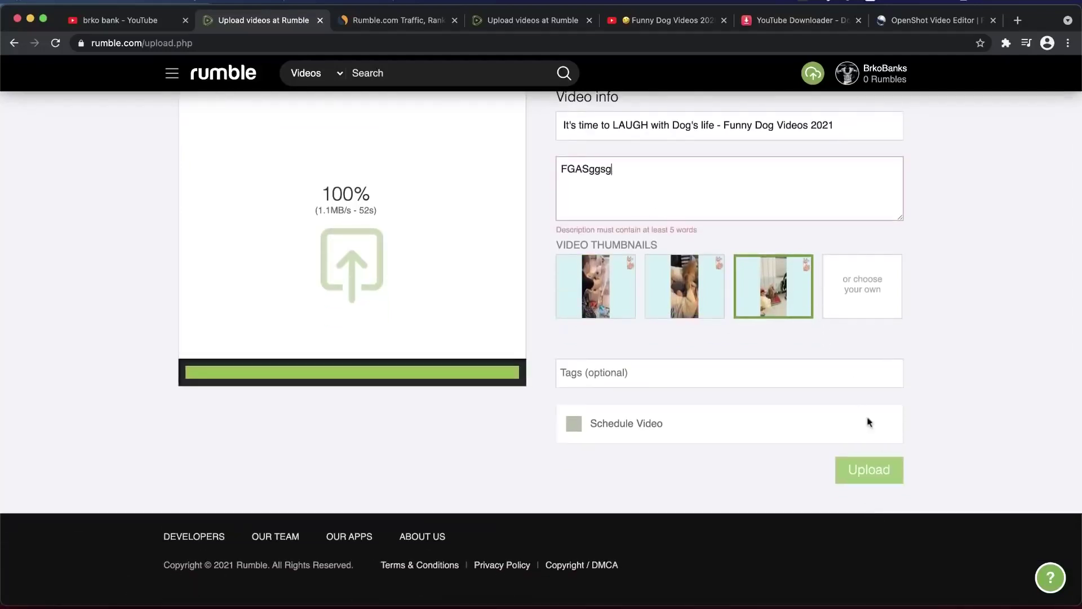
click(897, 473)
text(s sa gas gas ggsag)
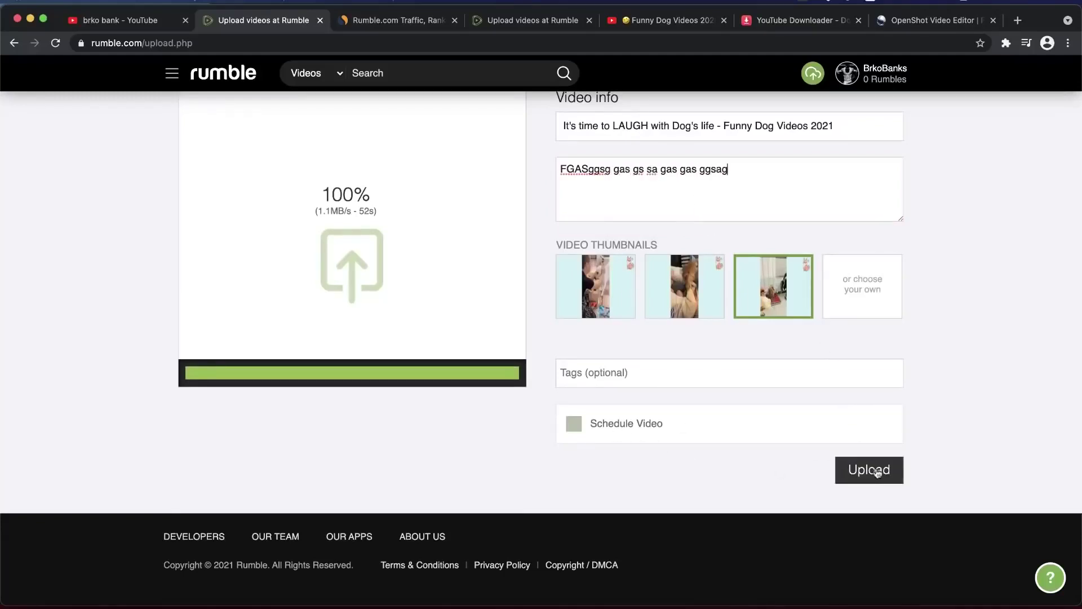
click(878, 472)
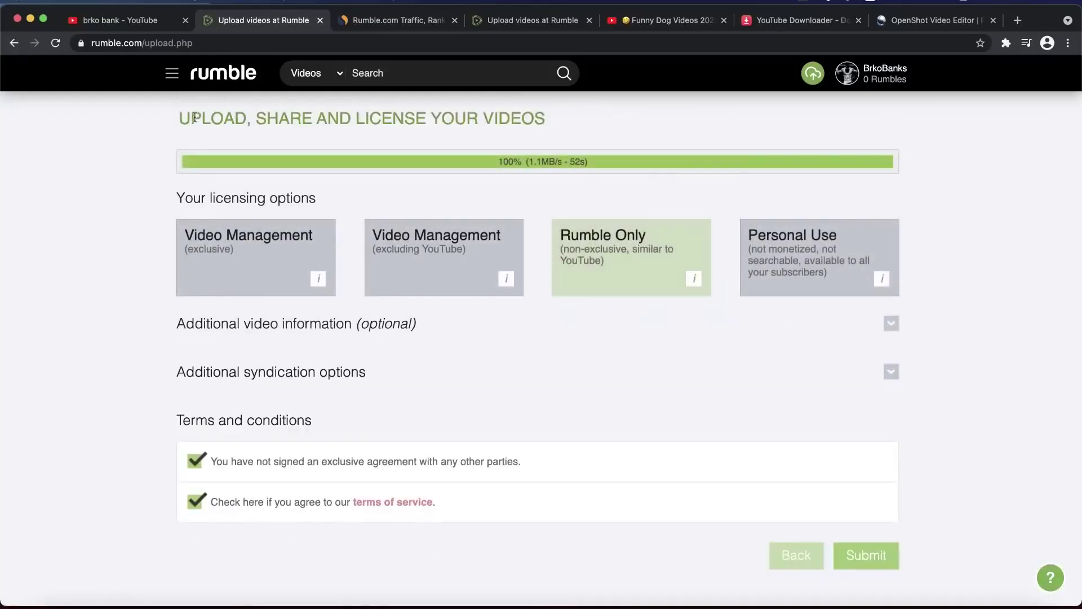
Select the Video Management (exclusive) licence and read its rights and revenue-share information
drag(194, 117, 475, 118)
click(475, 118)
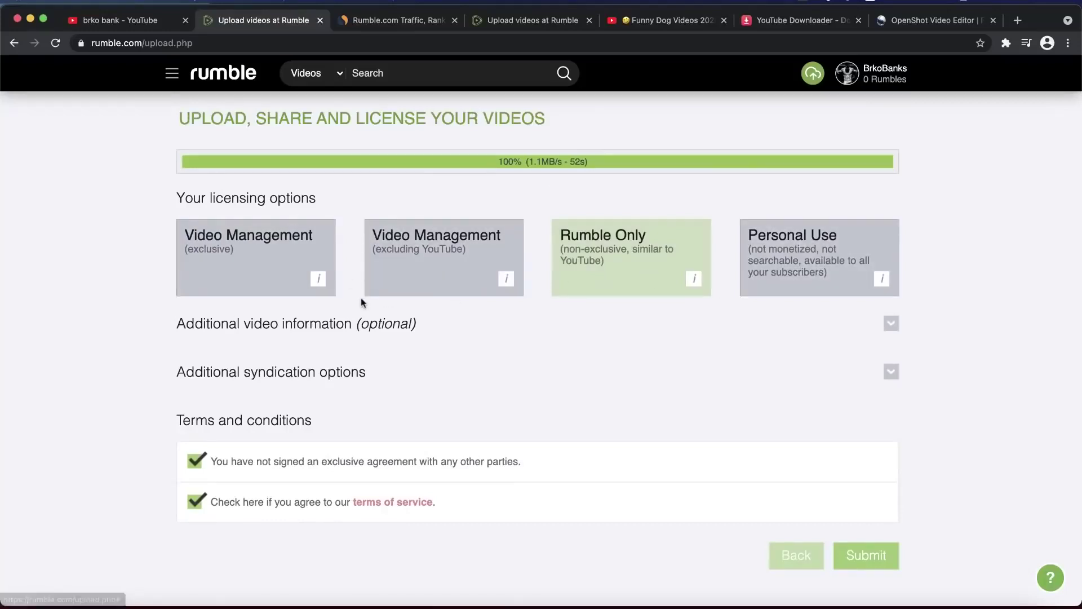
click(193, 234)
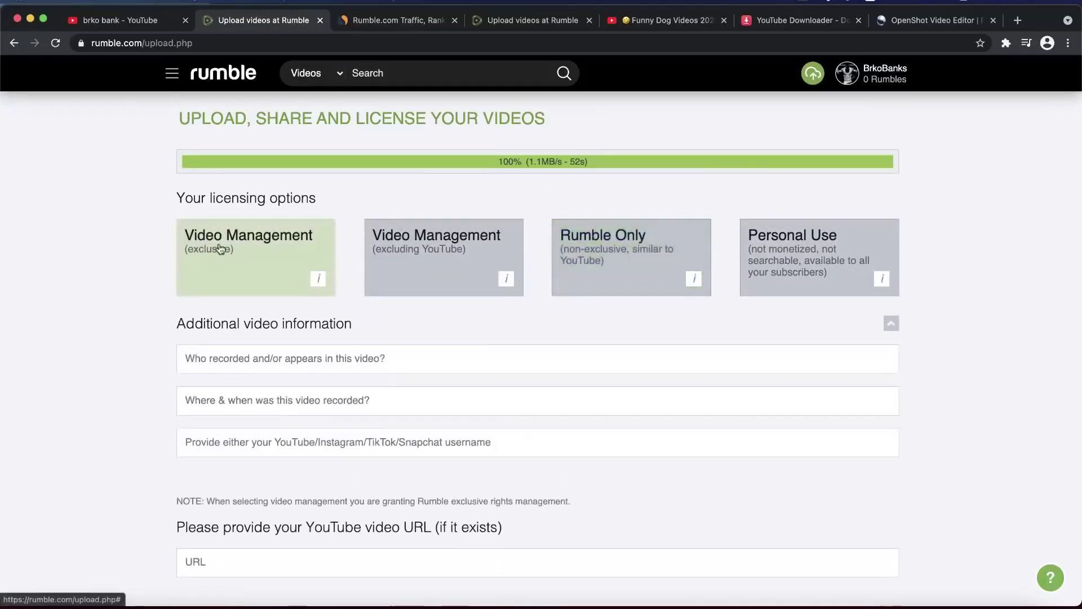
mouse_move(319, 283)
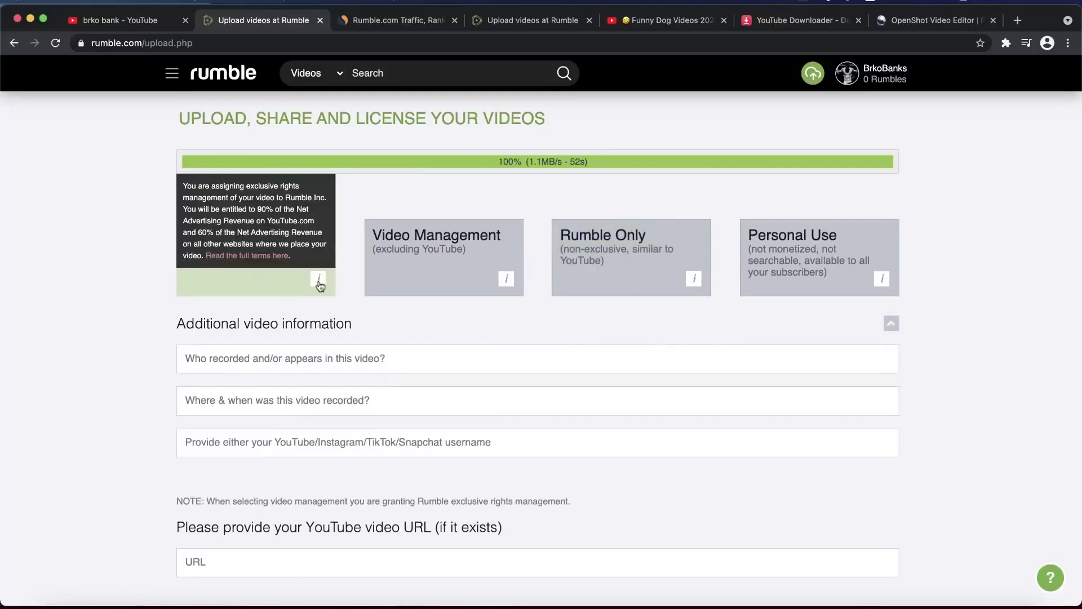
scroll(319, 283, up, 1)
scroll(319, 284, up, 4)
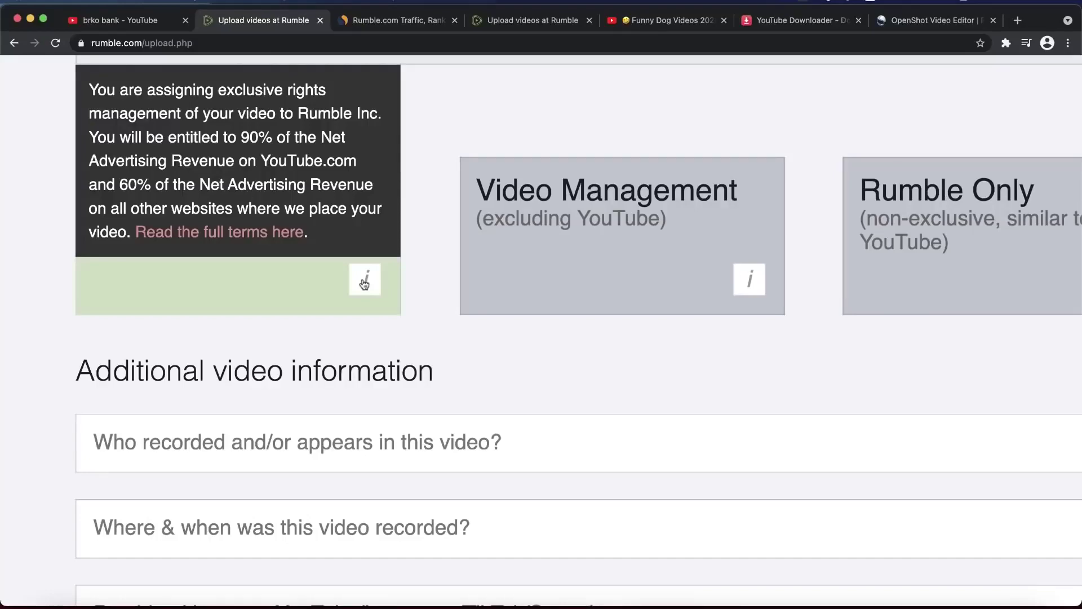
scroll(365, 284, down, 5)
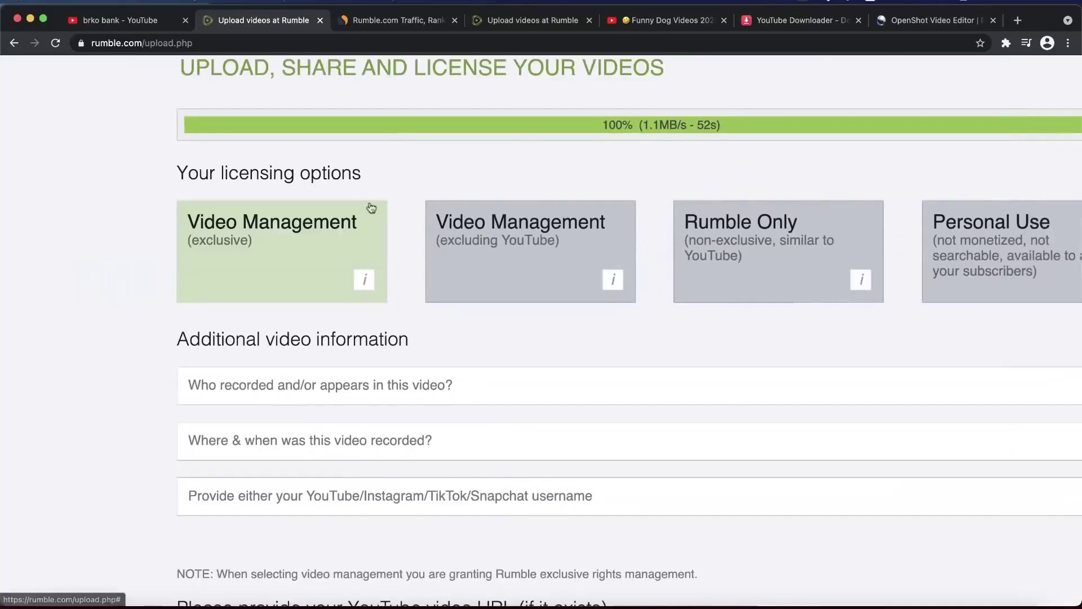
scroll(370, 195, down, 2)
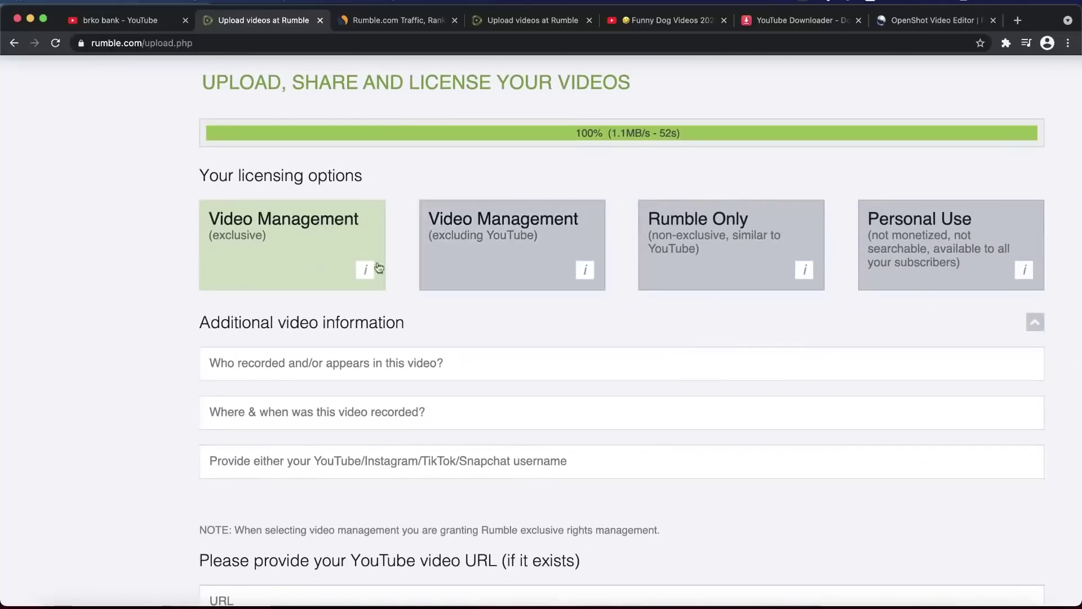
Select the Video Management (excluding YouTube) licence to review that option
click(517, 243)
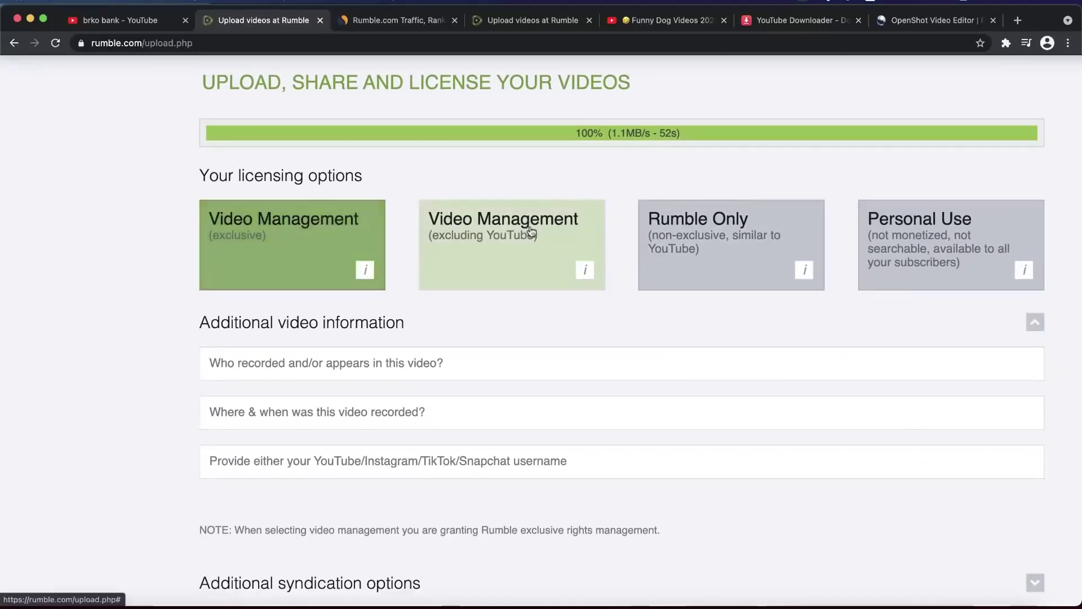
scroll(512, 239, up, 5)
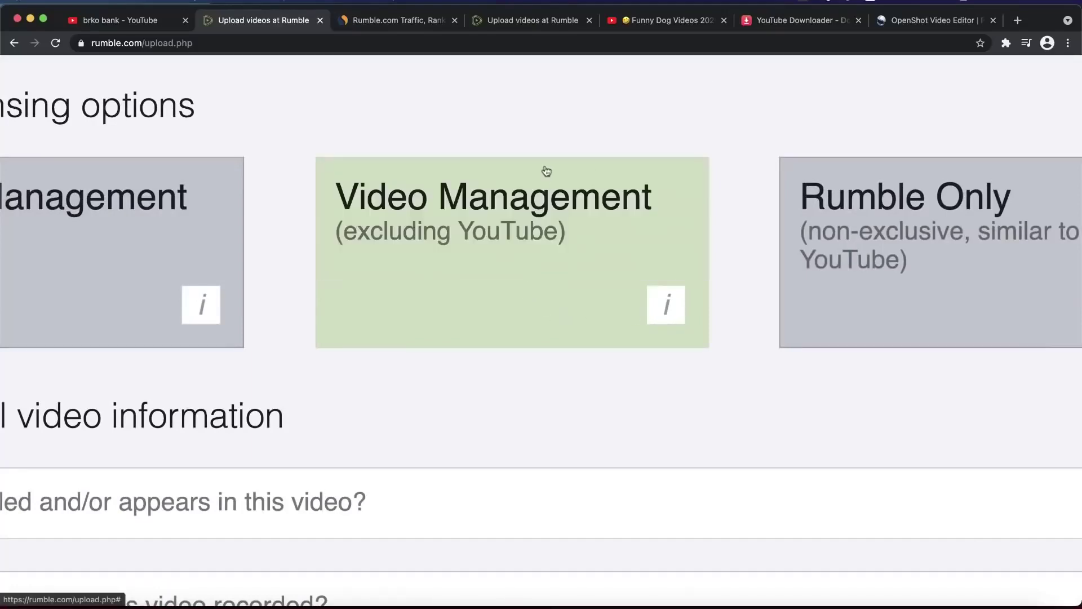
scroll(546, 171, down, 5)
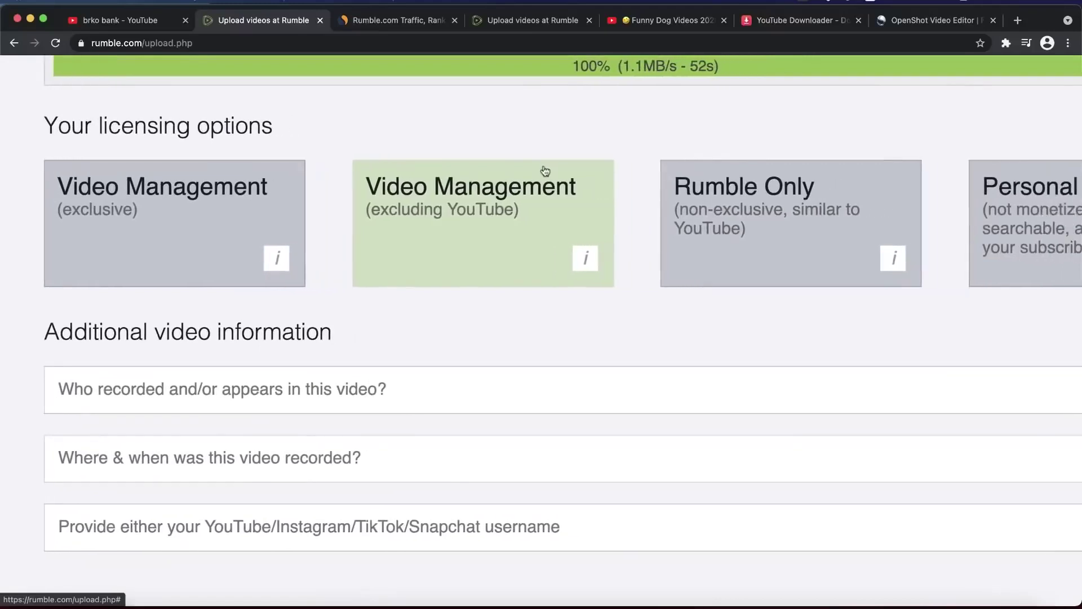
scroll(459, 214, down, 3)
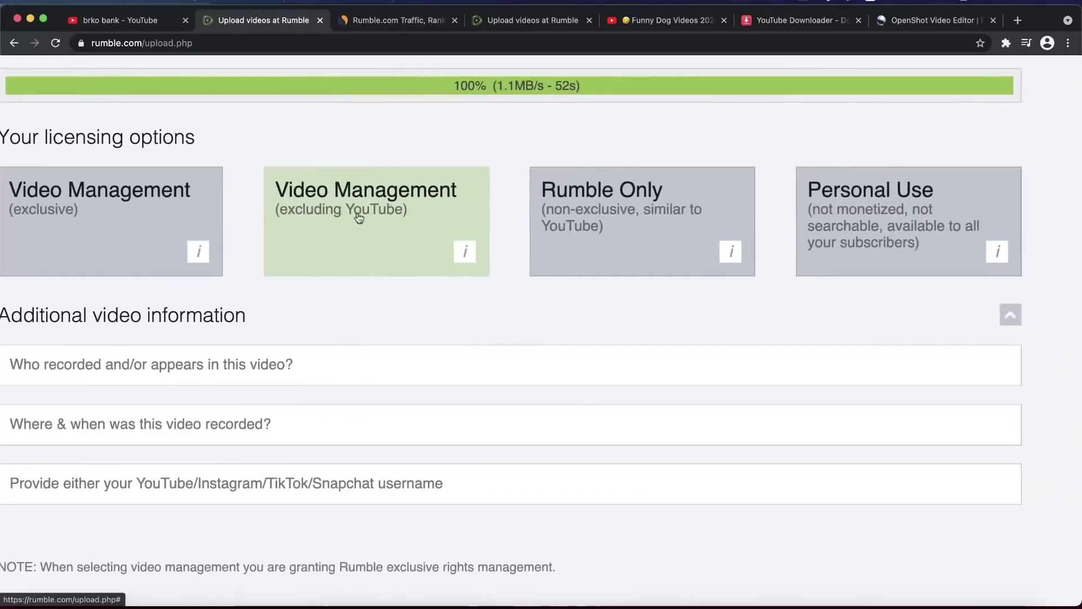
Check the Rumble Only licence information, and set the licensing option back to Video Management (exclusive)
click(643, 211)
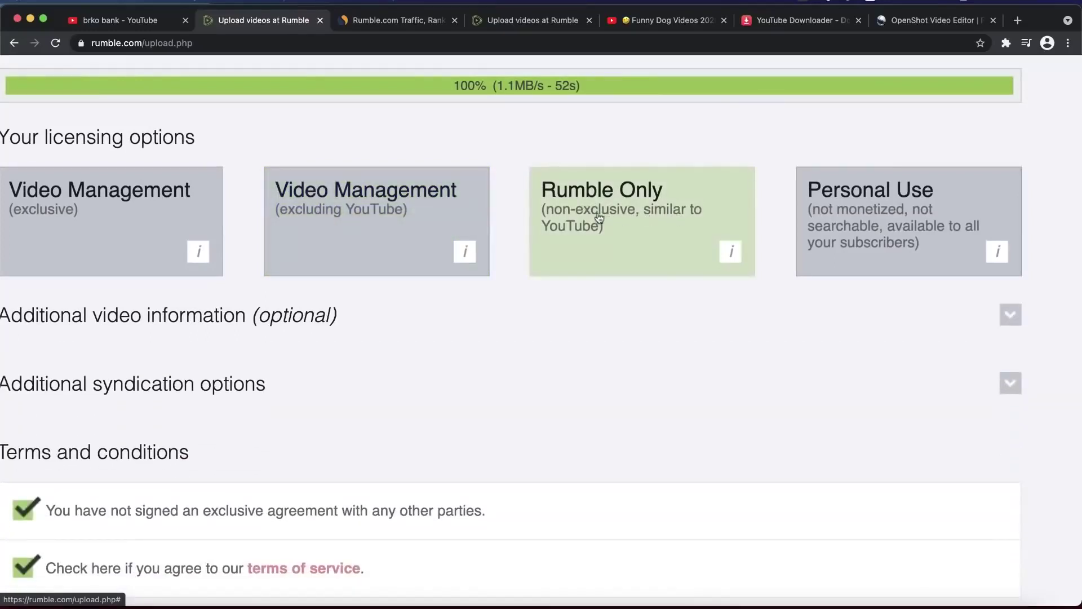
click(727, 250)
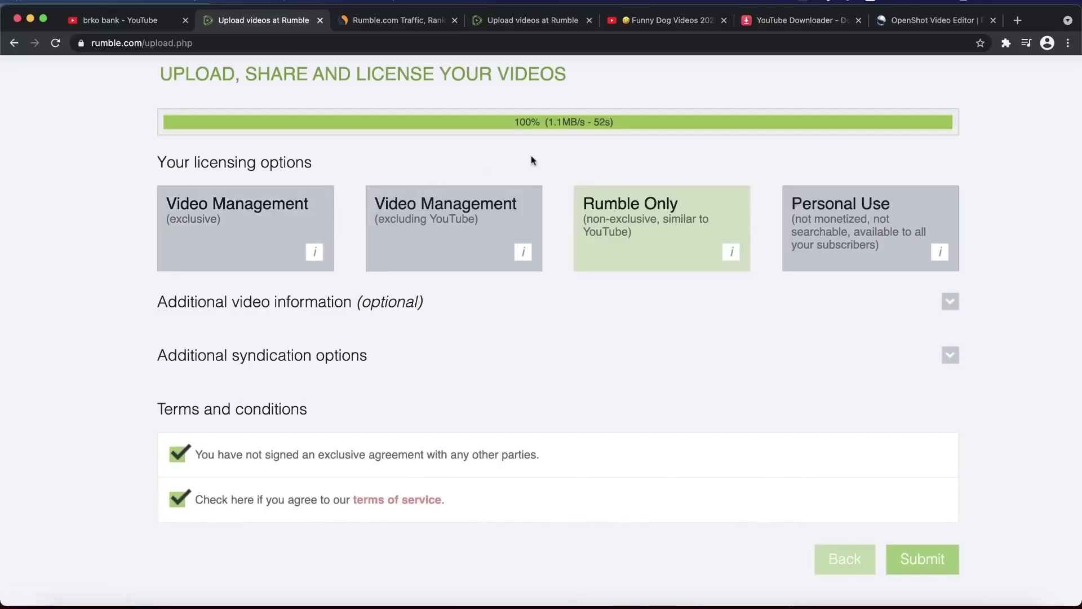
click(242, 214)
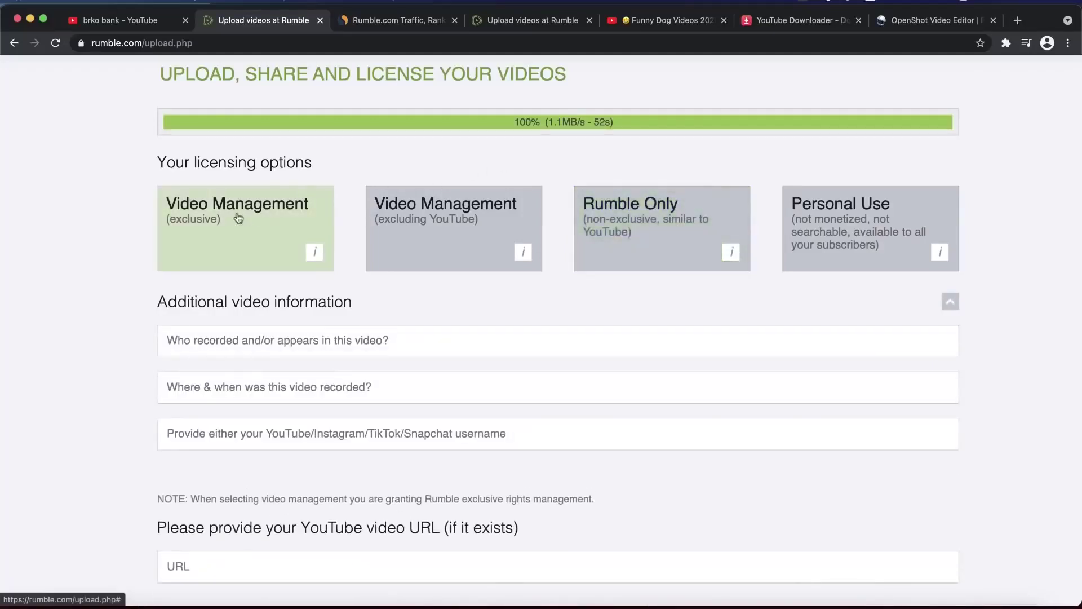
Choose the Rumble Only (non-exclusive) licence for the video, check its terms, and submit the upload
mouse_move(314, 254)
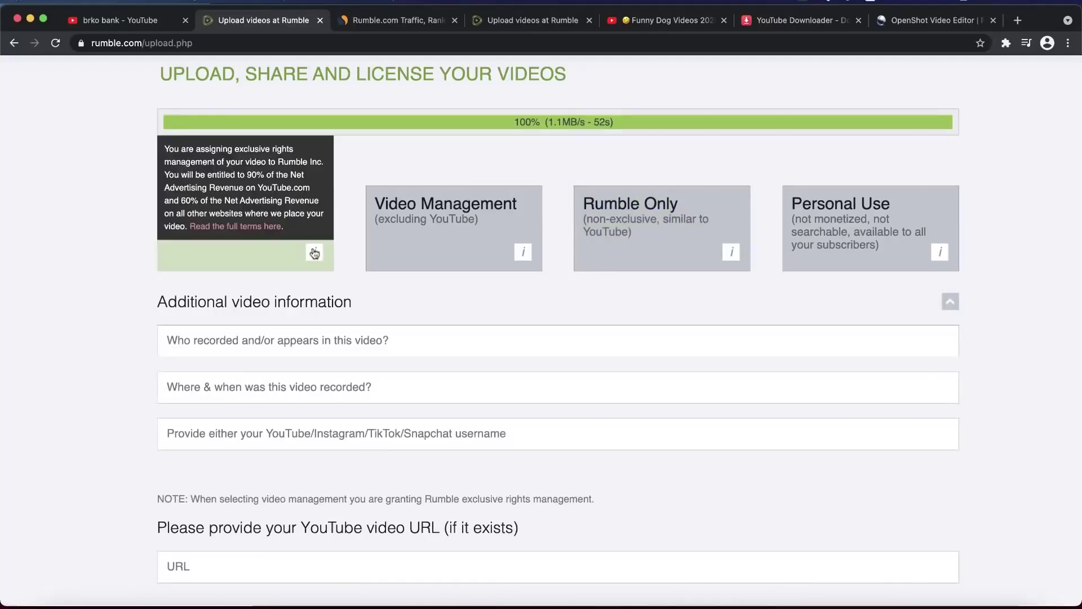
click(699, 228)
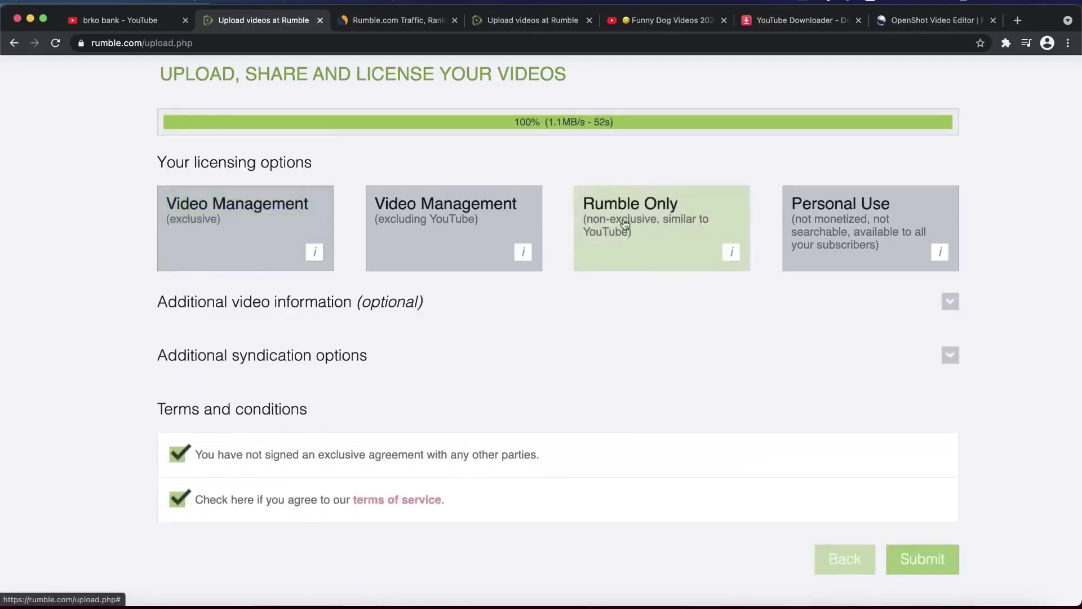
mouse_move(728, 253)
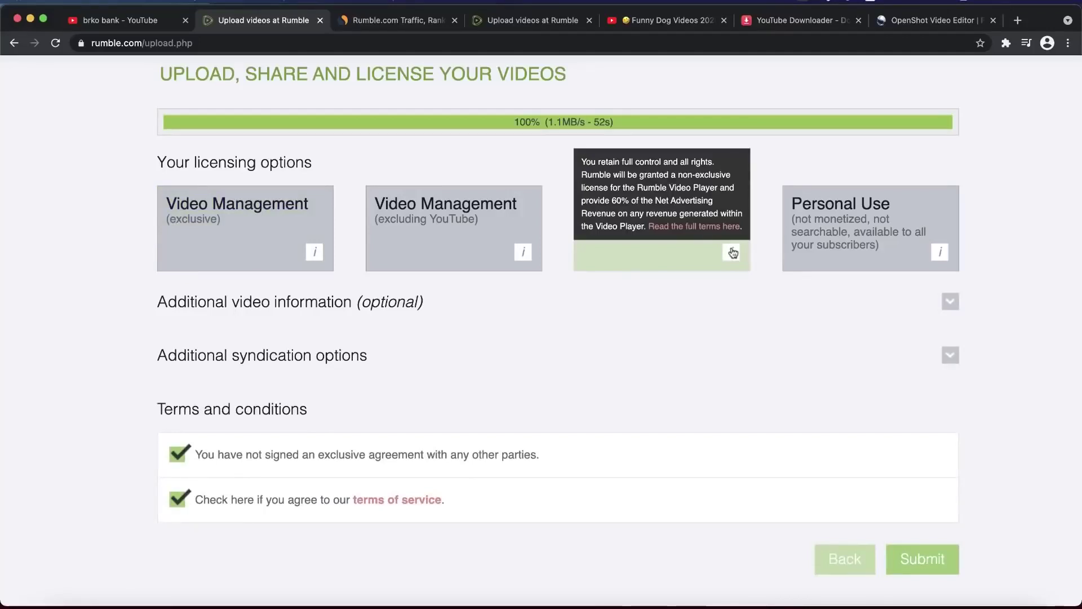
click(915, 559)
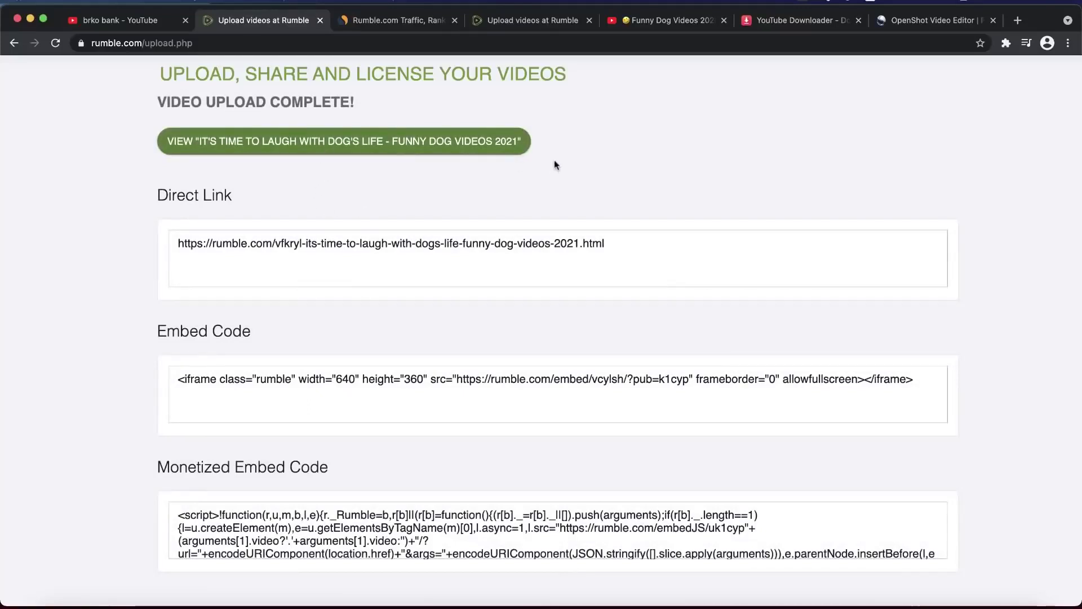
Go to the rumble.com home page and open the account overview
drag(193, 45, 148, 47)
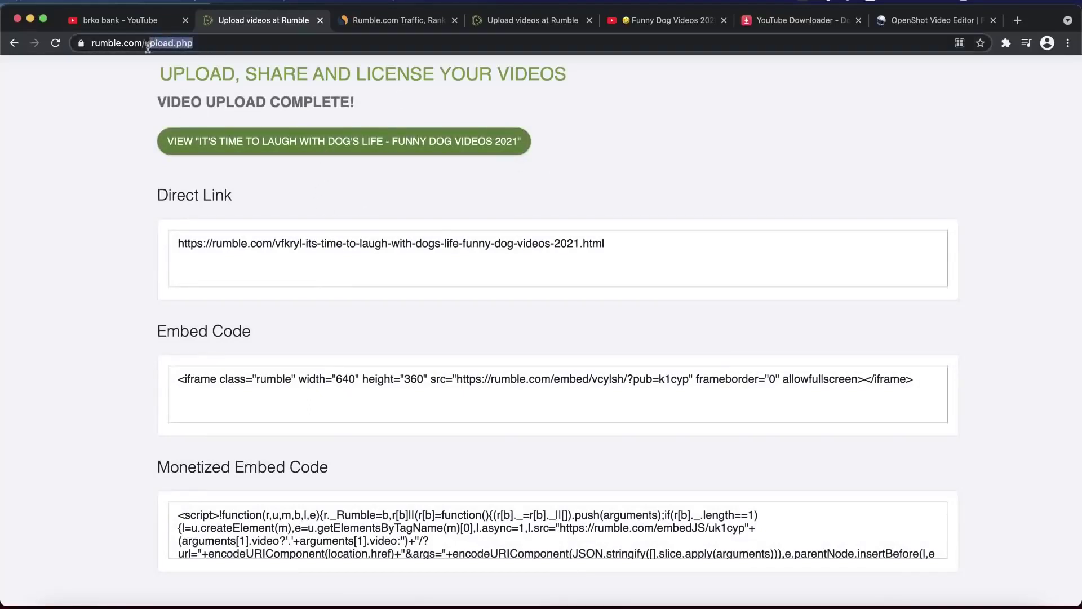
key(BackSpace)
key(Return)
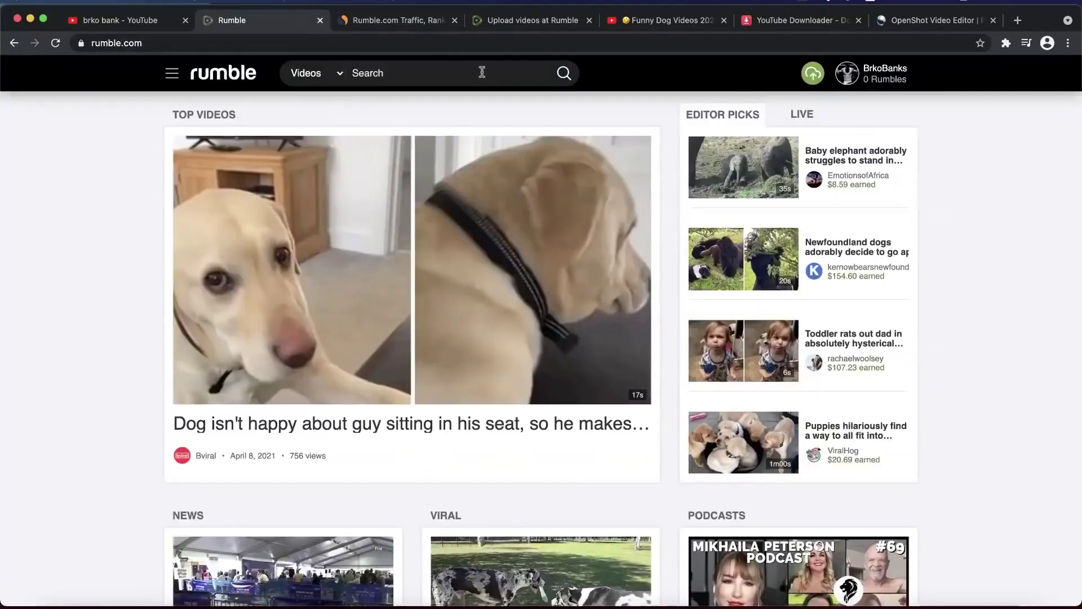
click(852, 72)
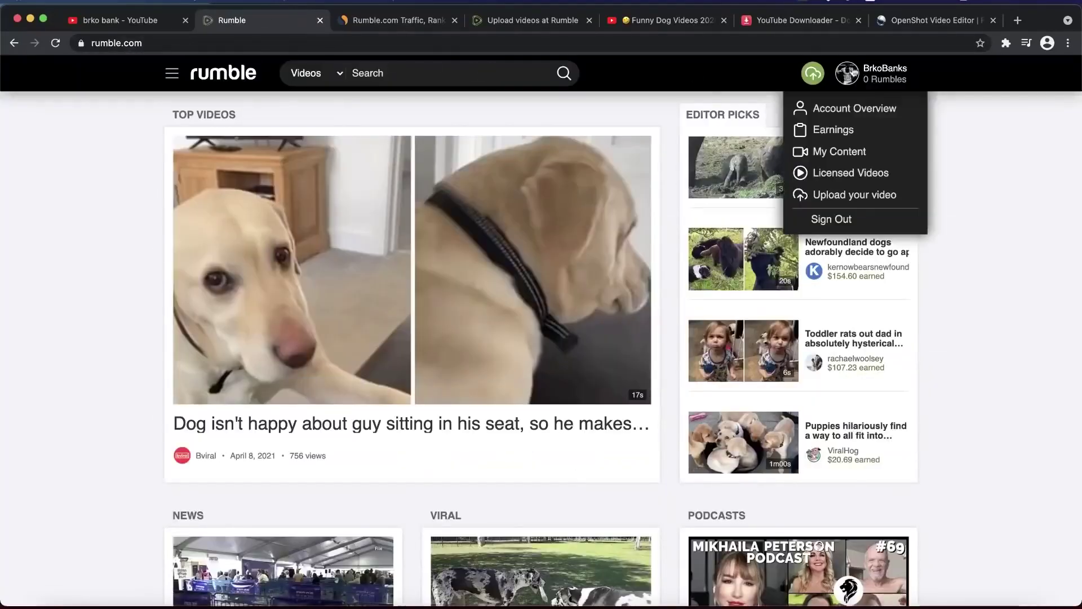
click(852, 108)
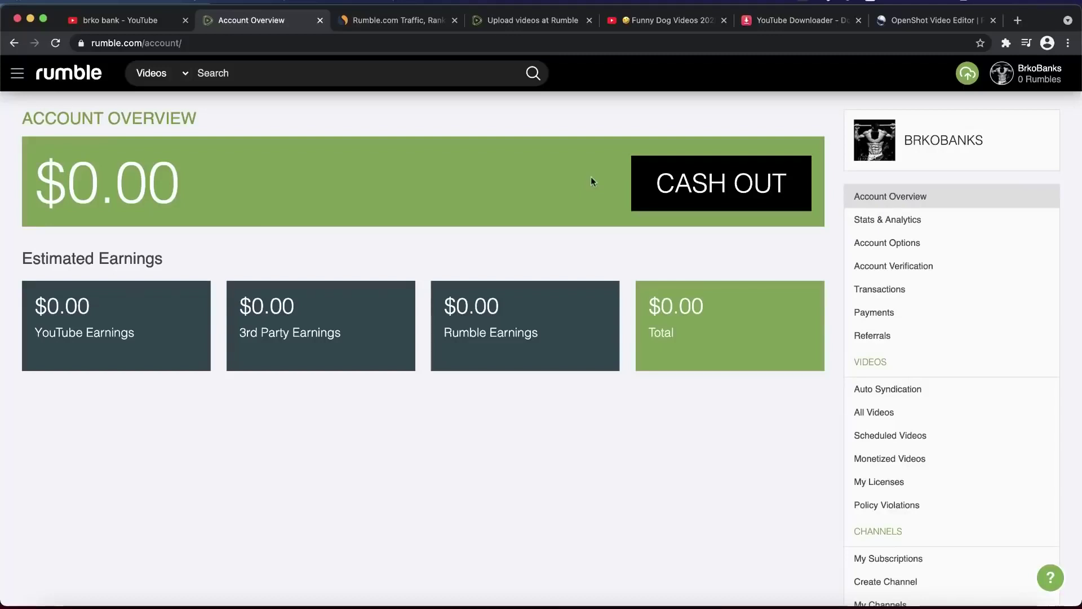
Try to cash out the account balance and read the minimum cash-out requirement
click(704, 196)
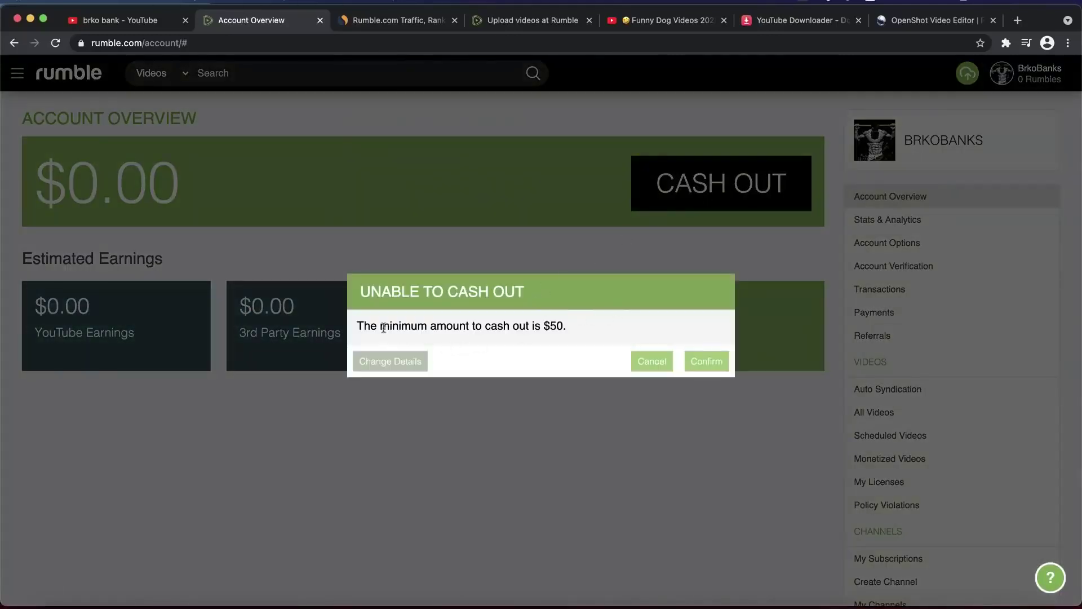
drag(381, 326, 564, 326)
click(560, 326)
click(702, 364)
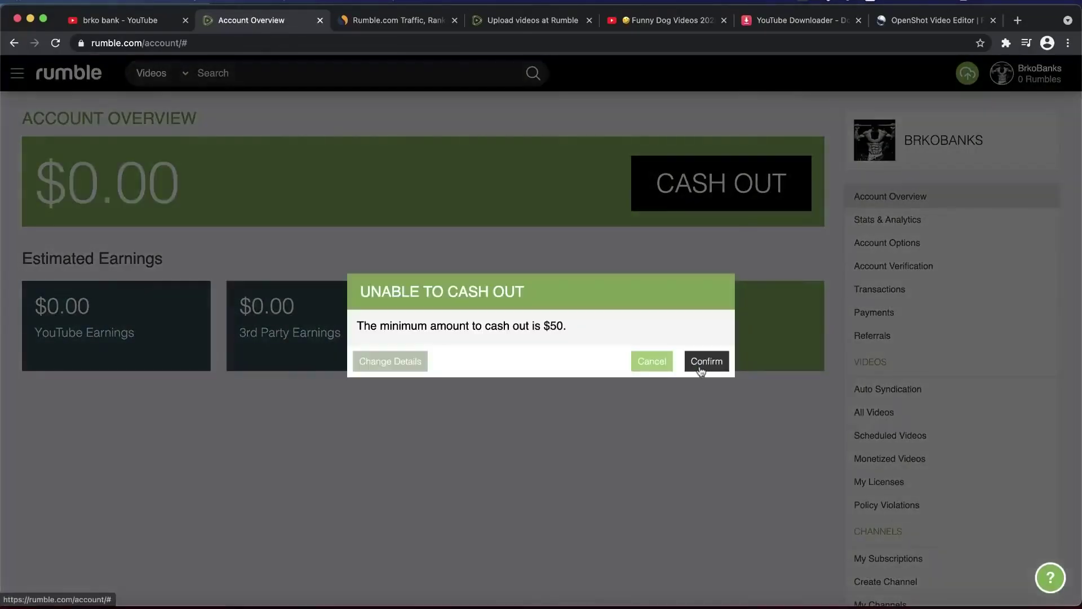
click(699, 364)
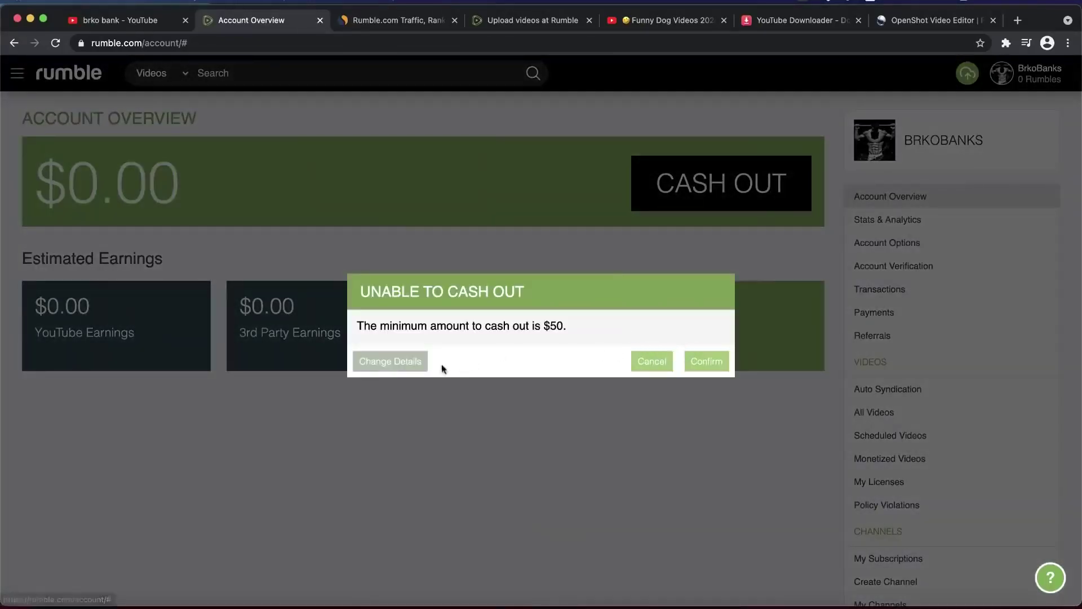
Open the payout details from the cash-out dialog, check the available payment methods, and return to the account overview
click(416, 369)
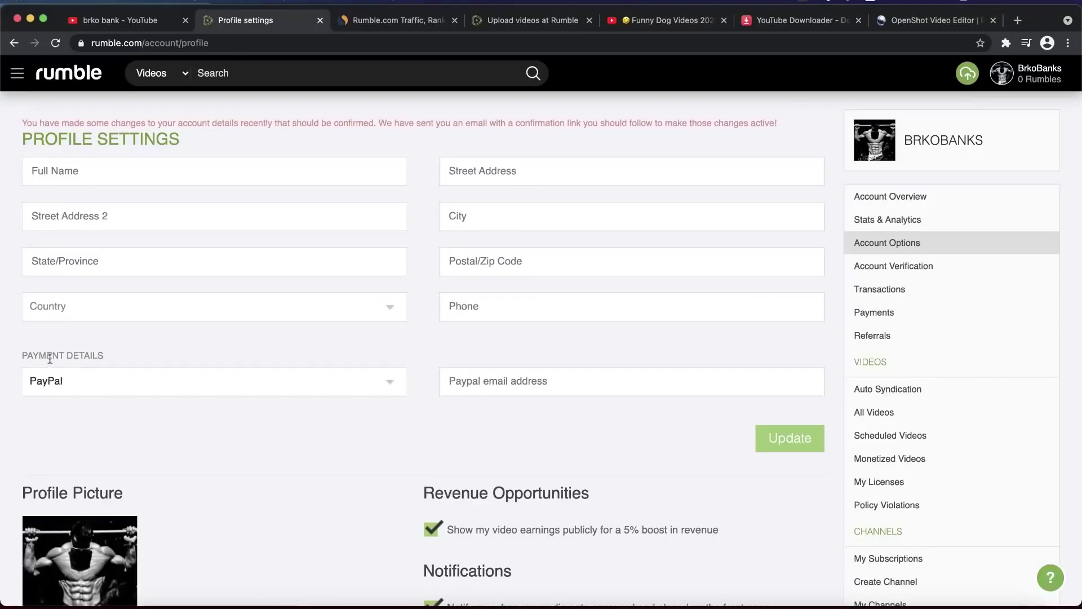
click(43, 386)
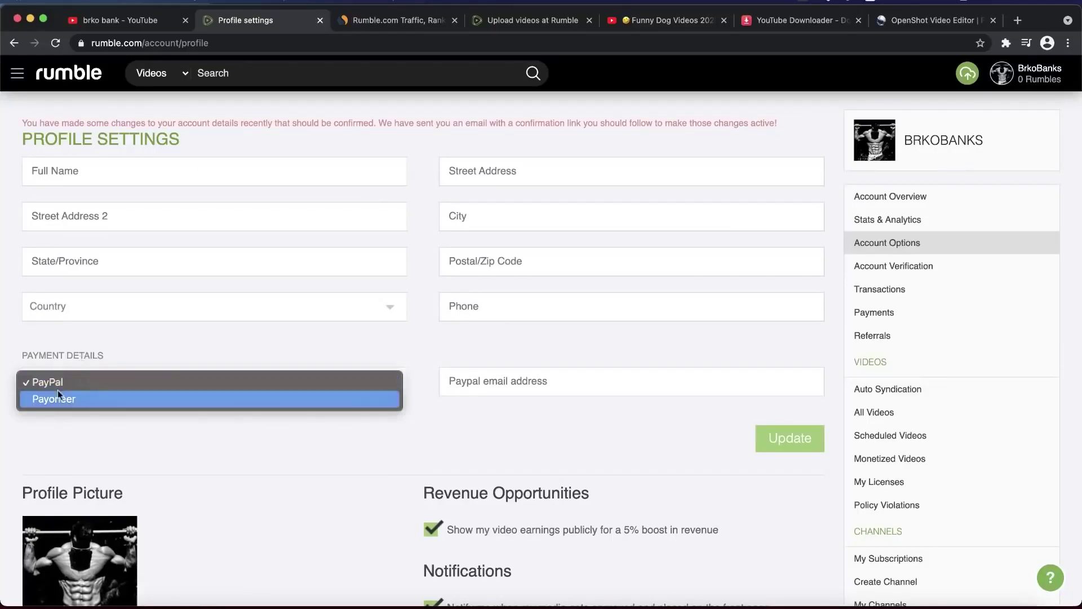
click(99, 347)
click(14, 43)
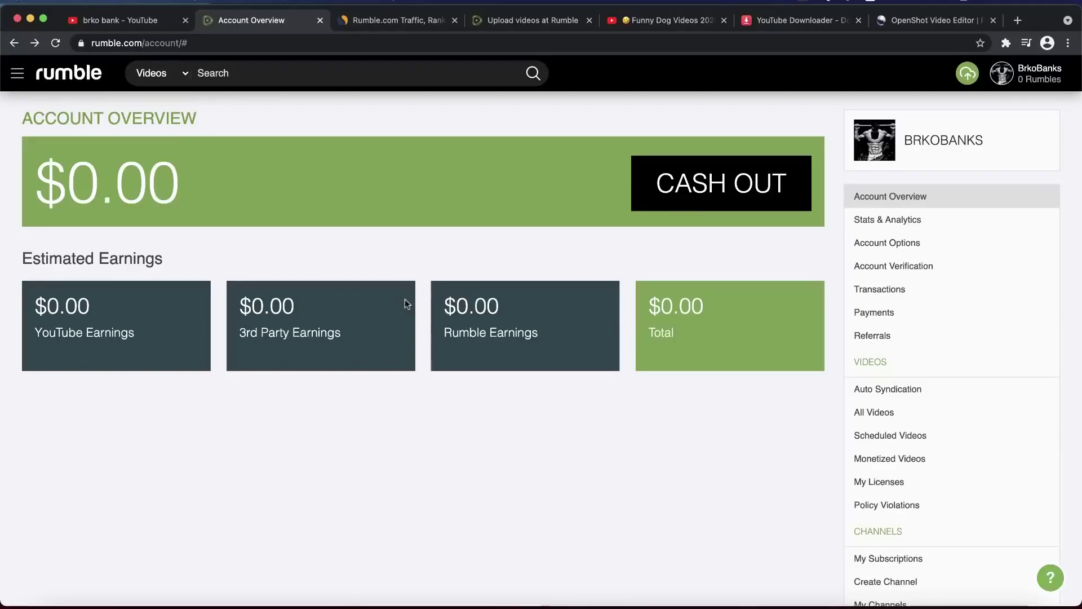
scroll(405, 299, down, 2)
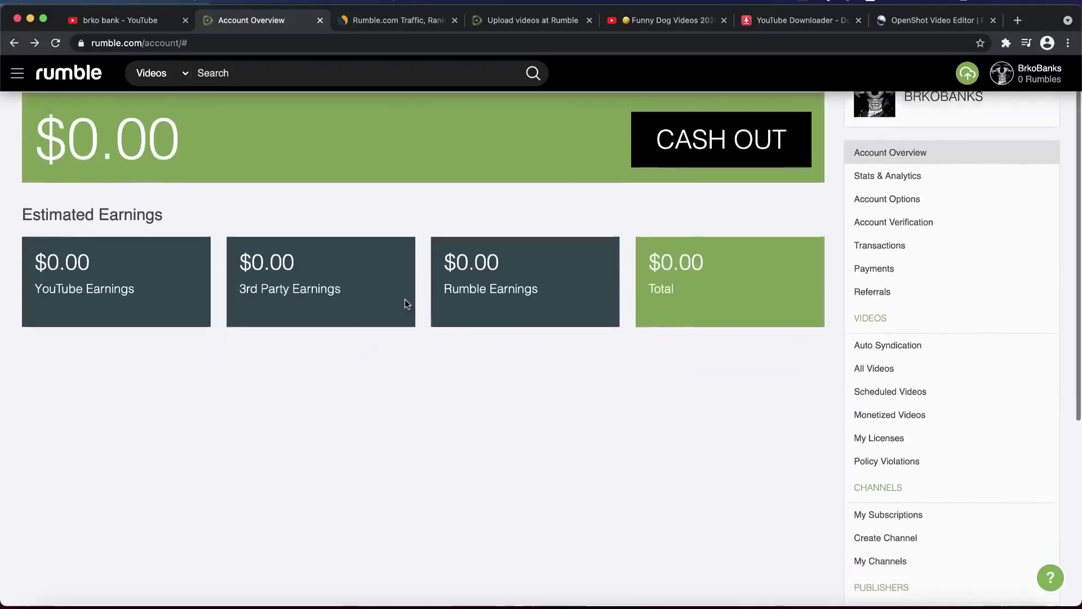
scroll(404, 299, up, 2)
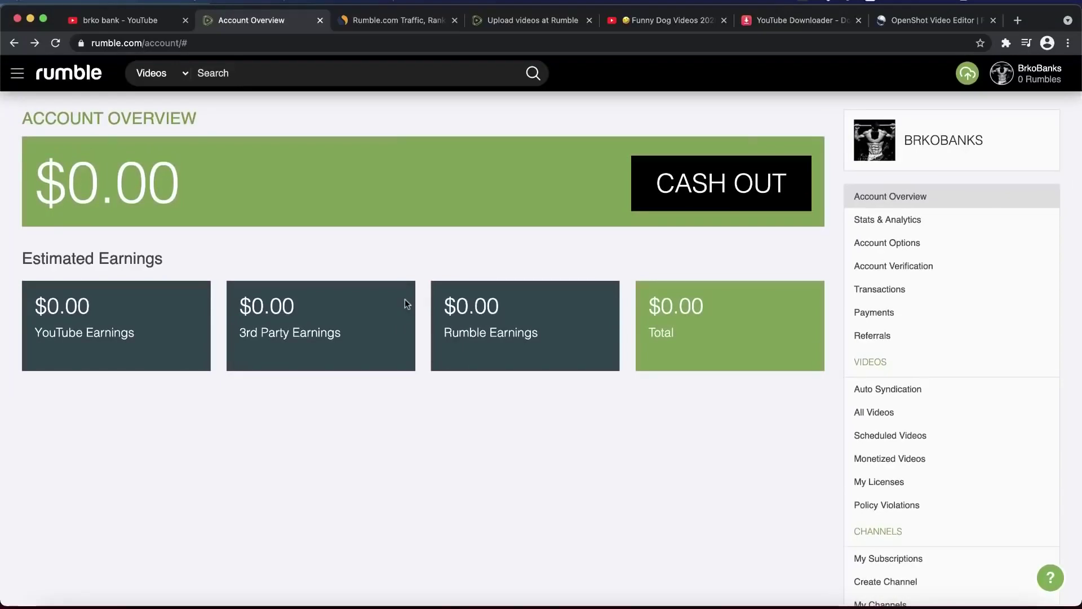